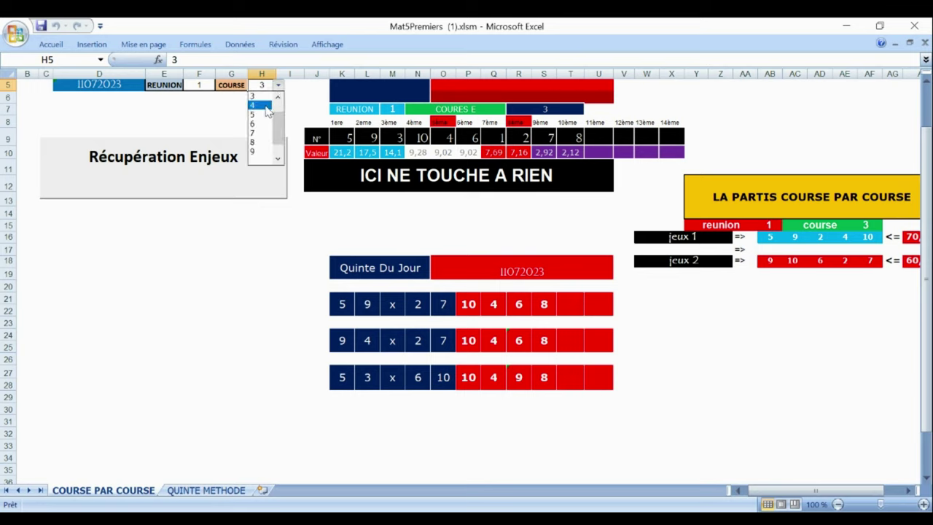
Retrieve the betting stakes (enjeux) for réunion 1, first for course 4 and again for course 5
click(268, 106)
click(197, 168)
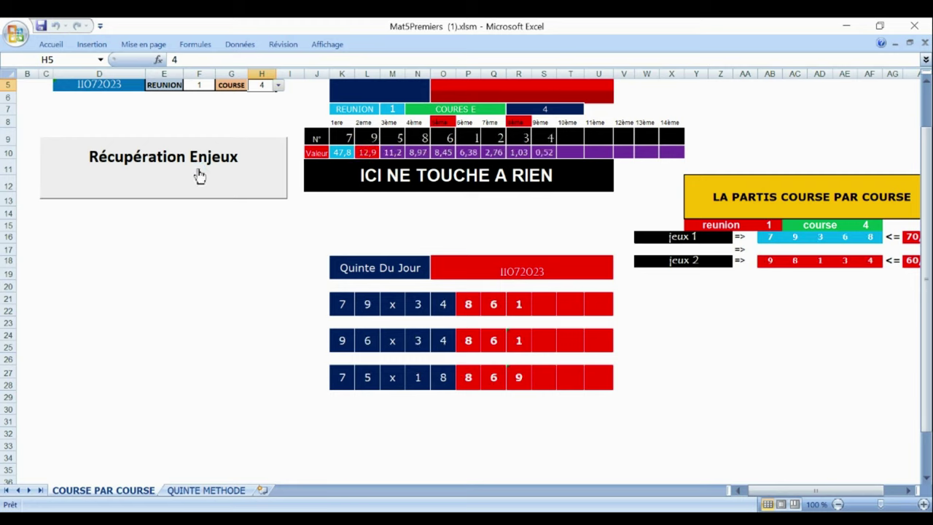
click(277, 86)
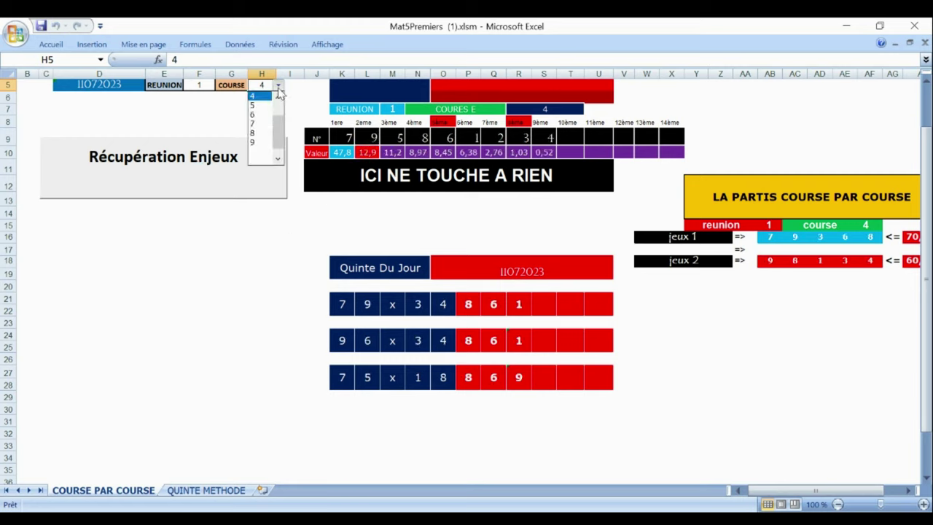
click(266, 108)
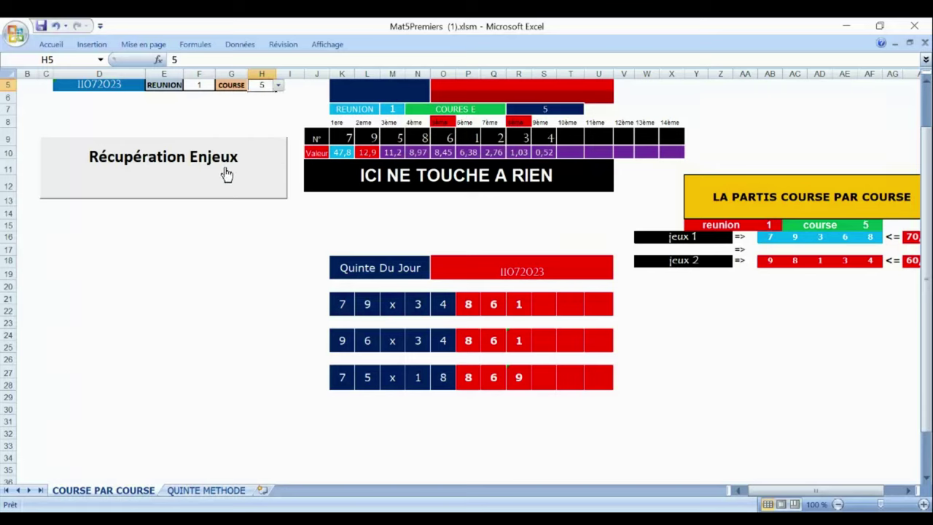
click(222, 168)
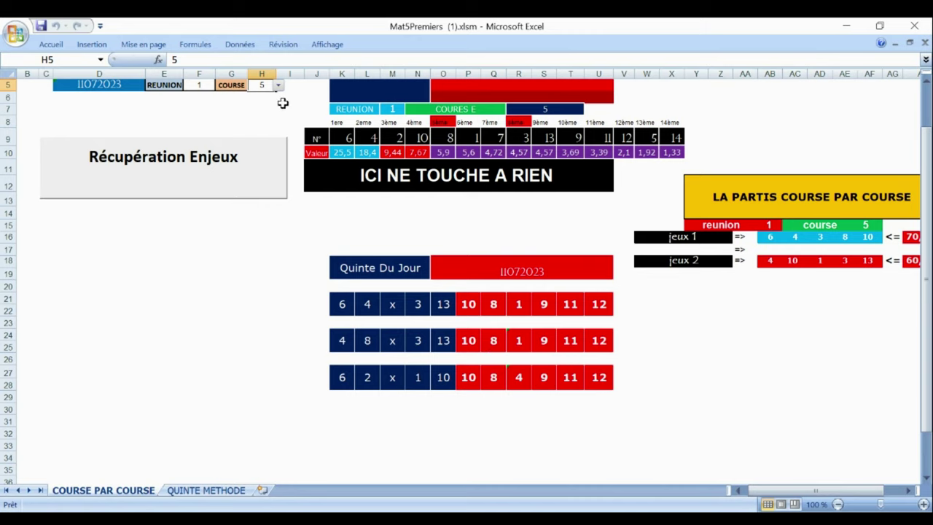
Set the course to 6 and retrieve its stakes for réunion 1, and do the same for course 7
click(278, 87)
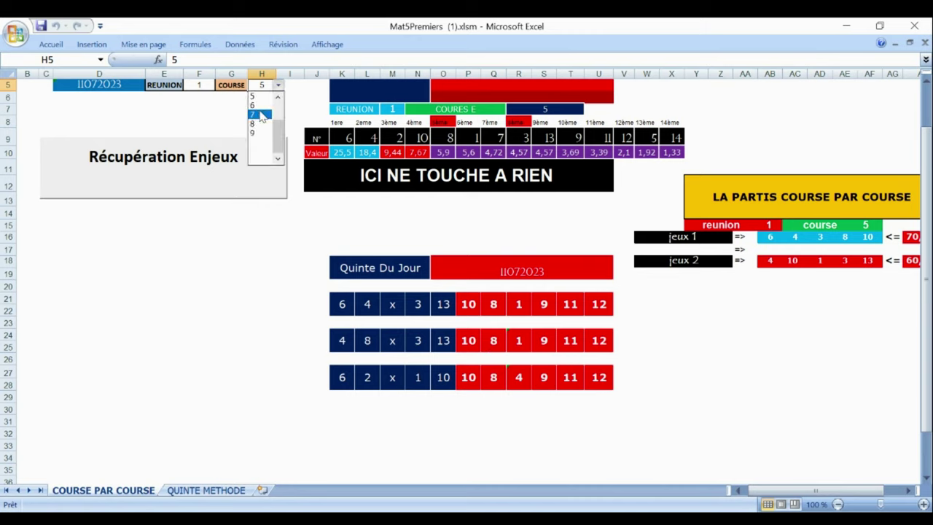
click(261, 106)
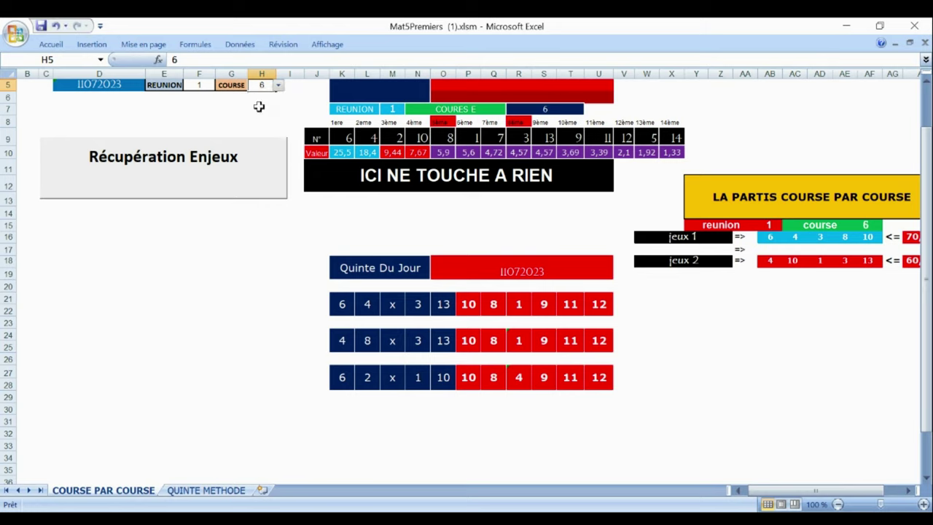
click(210, 170)
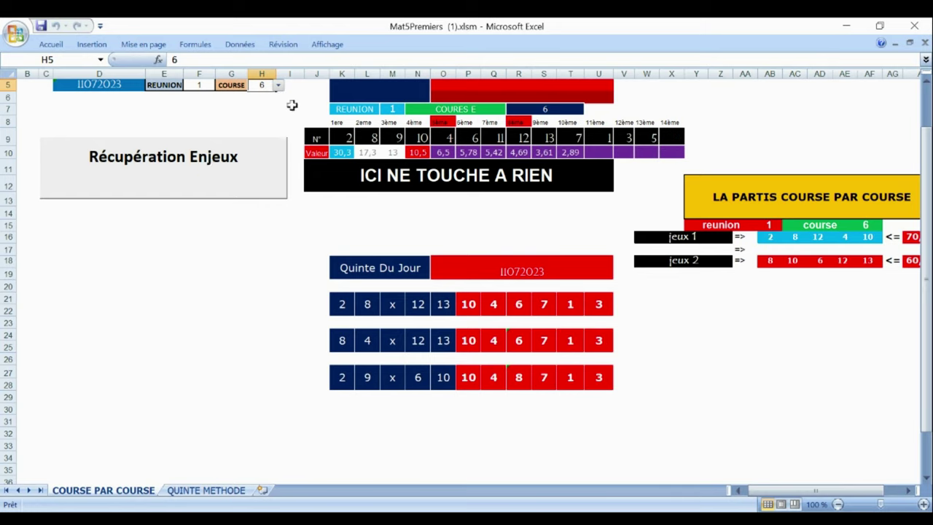
click(278, 86)
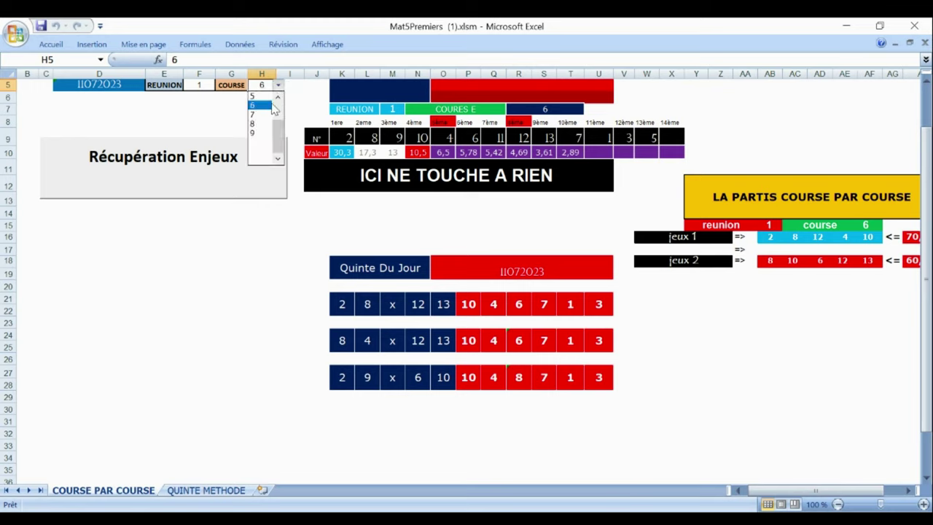
click(264, 114)
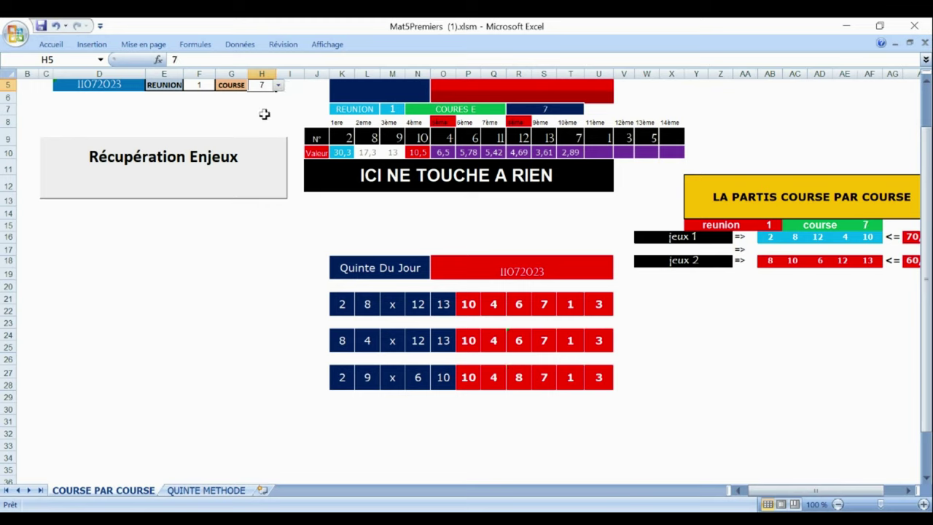
click(209, 176)
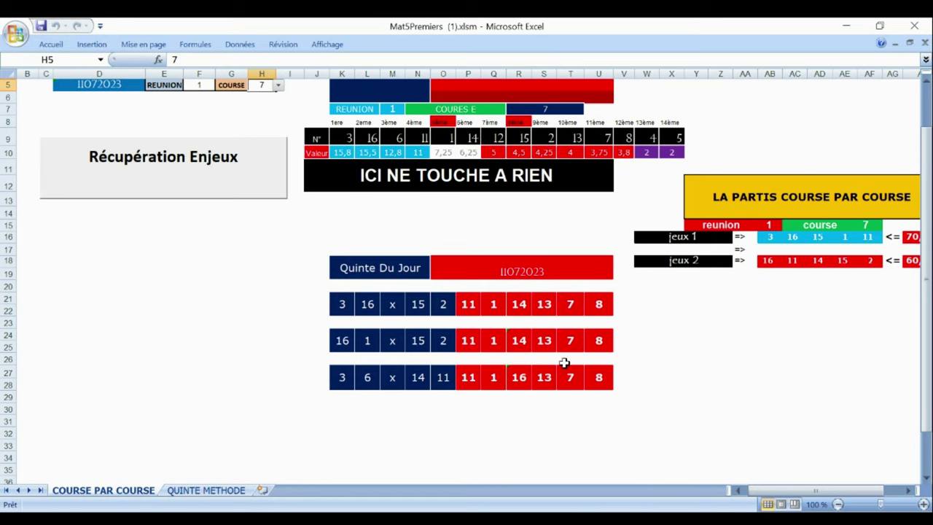
Set the course to 8 and retrieve the stakes for that race of réunion 1
click(278, 86)
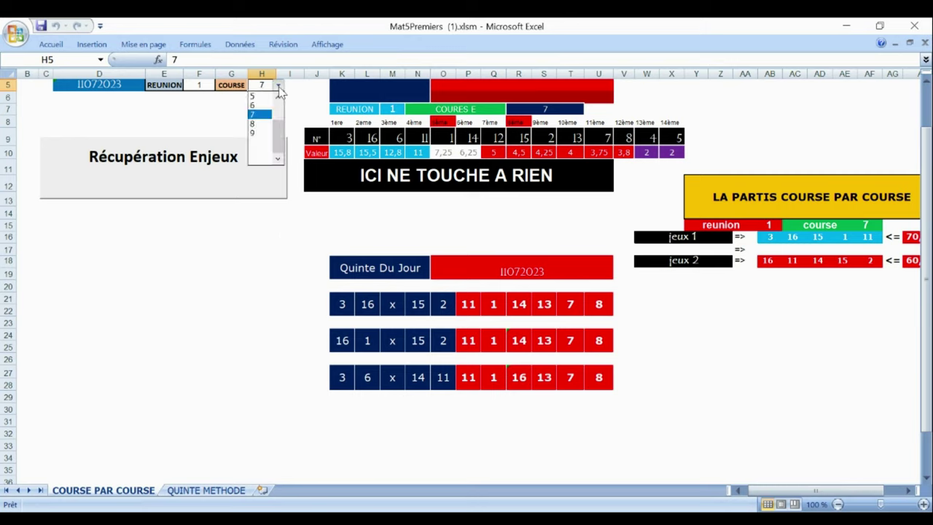
click(260, 124)
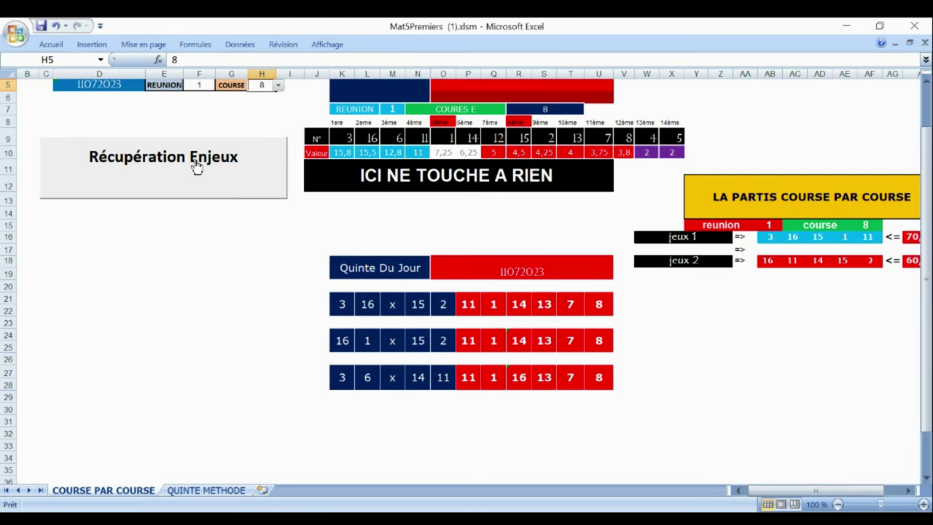
click(195, 158)
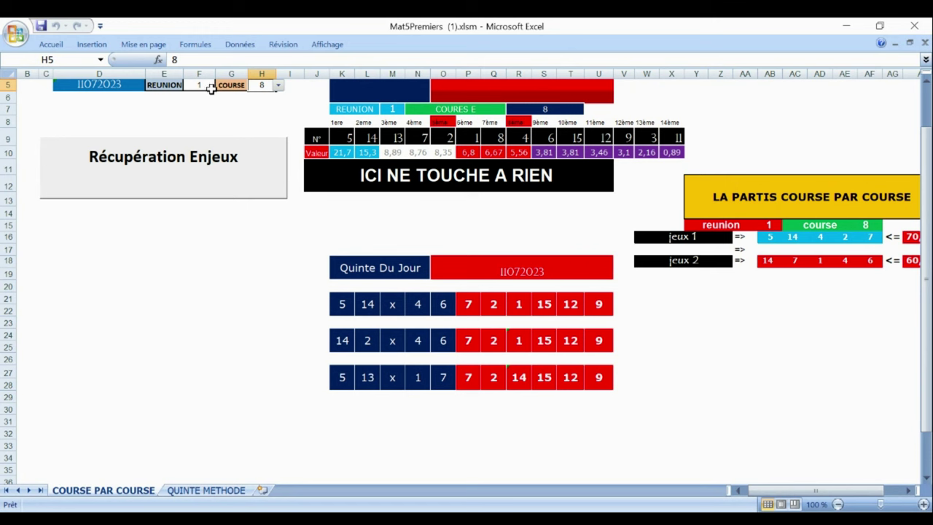
Switch the selection to réunion 3, course 1, and retrieve the stakes for that race
click(277, 85)
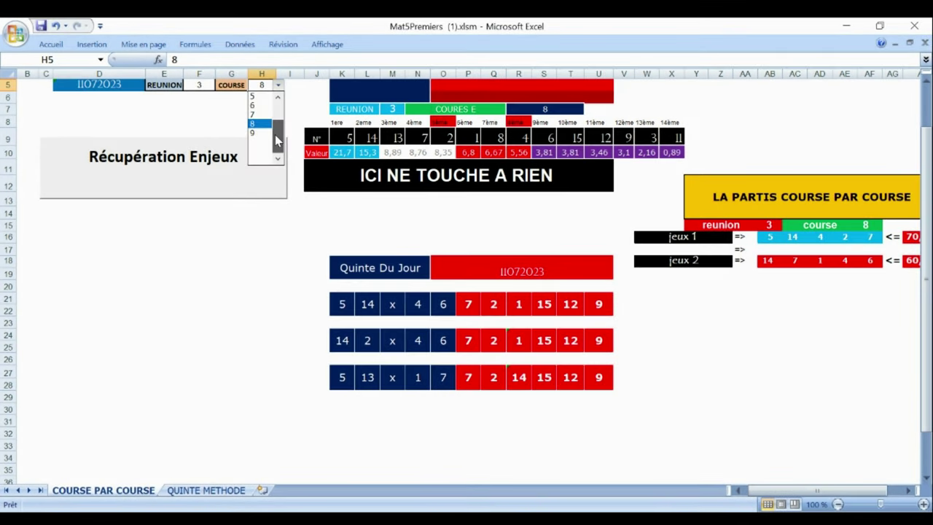
drag(275, 134, 274, 101)
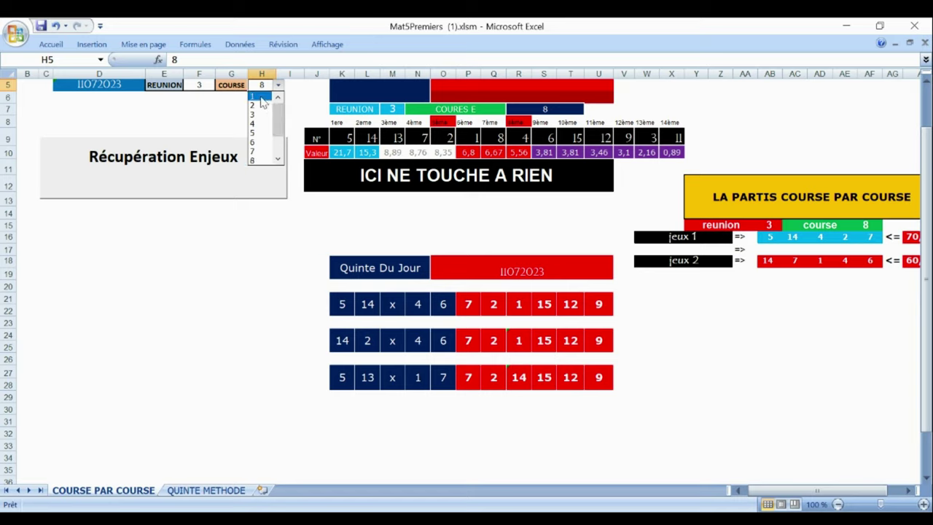
click(261, 97)
click(207, 173)
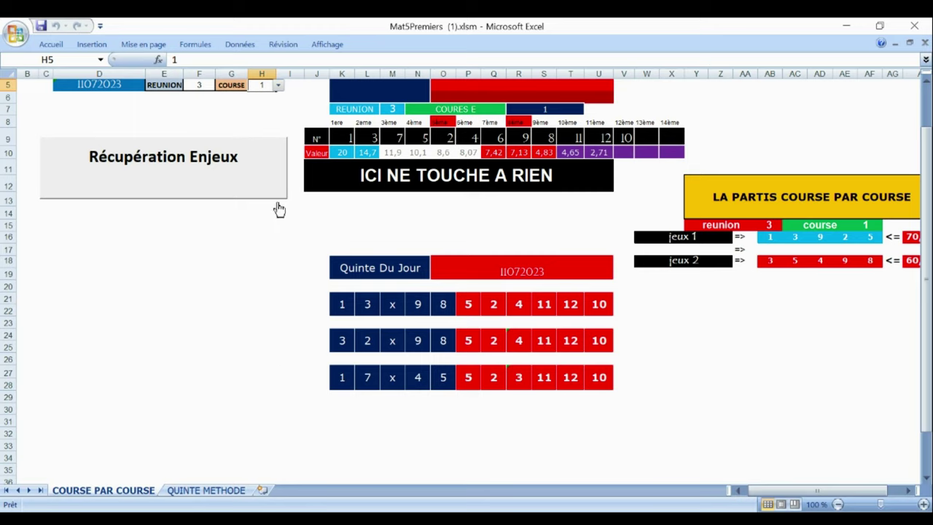
Retrieve the stakes for réunion 3 with the course set to 2, and again with it set to 3
click(278, 86)
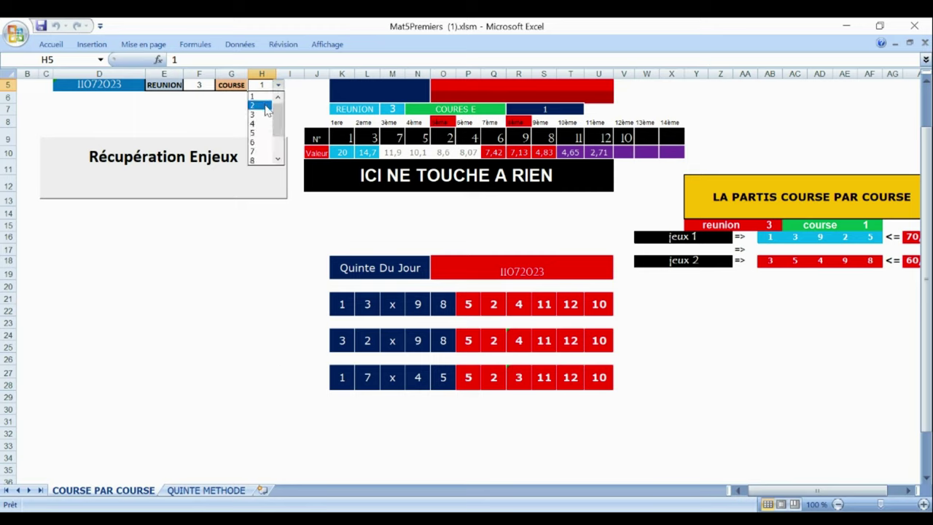
click(257, 106)
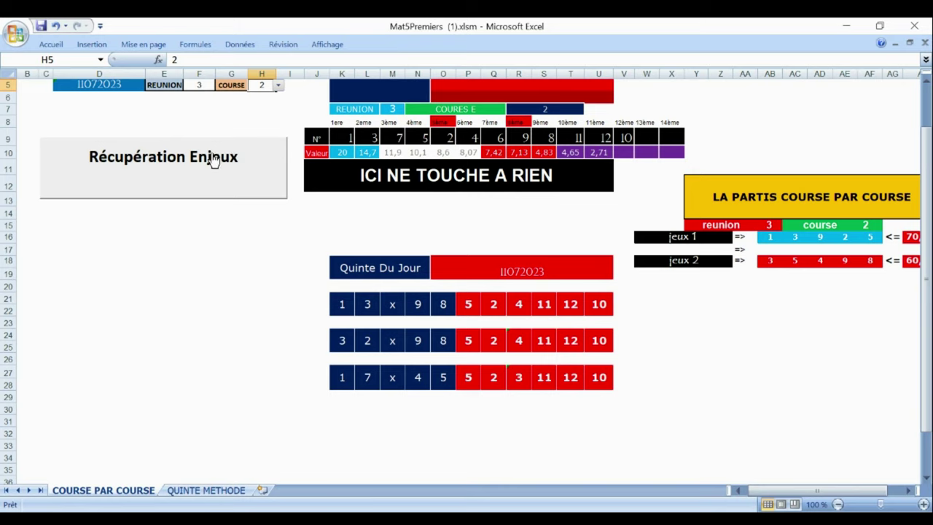
click(213, 160)
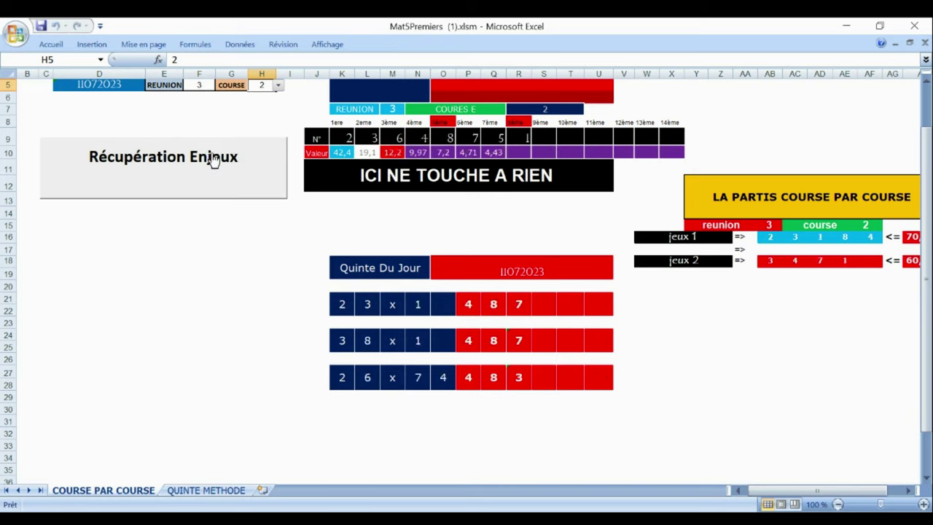
click(278, 86)
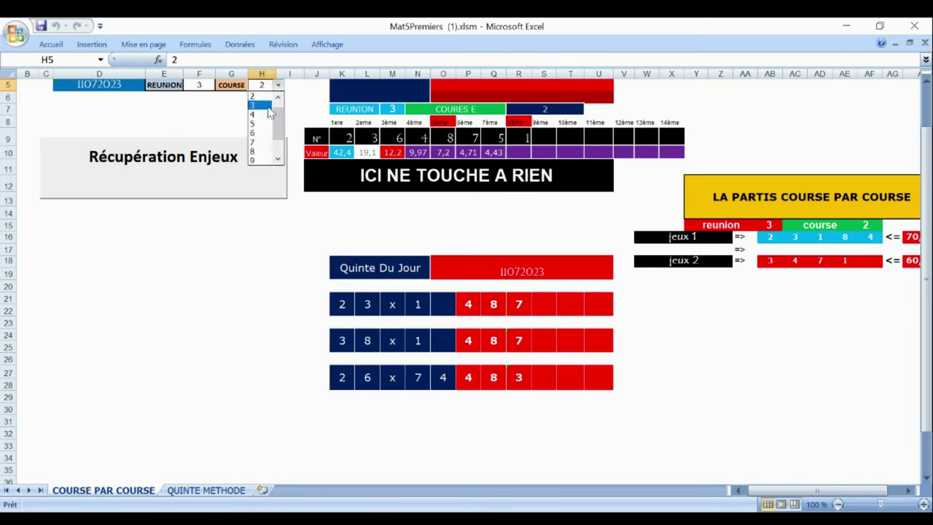
click(261, 106)
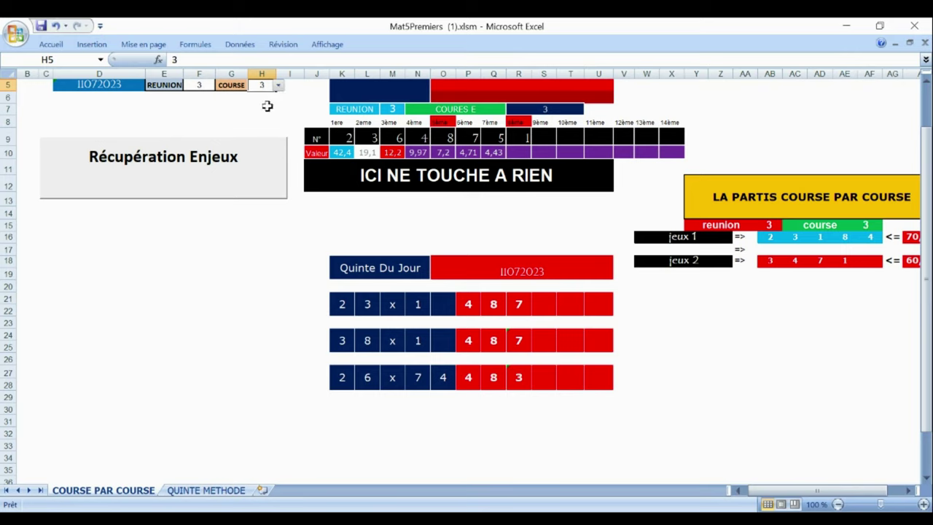
click(217, 174)
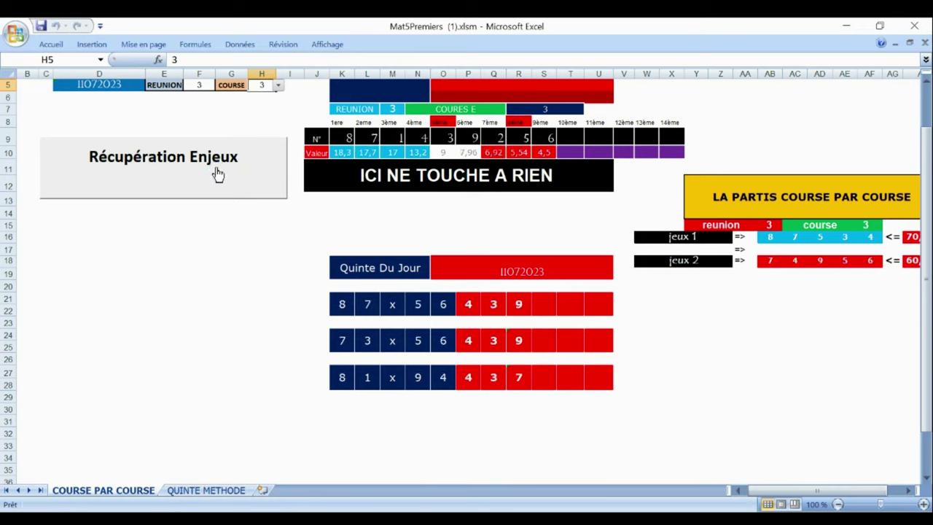
Set the course to 4 and retrieve its stakes for réunion 3, and do the same for course 5
click(277, 86)
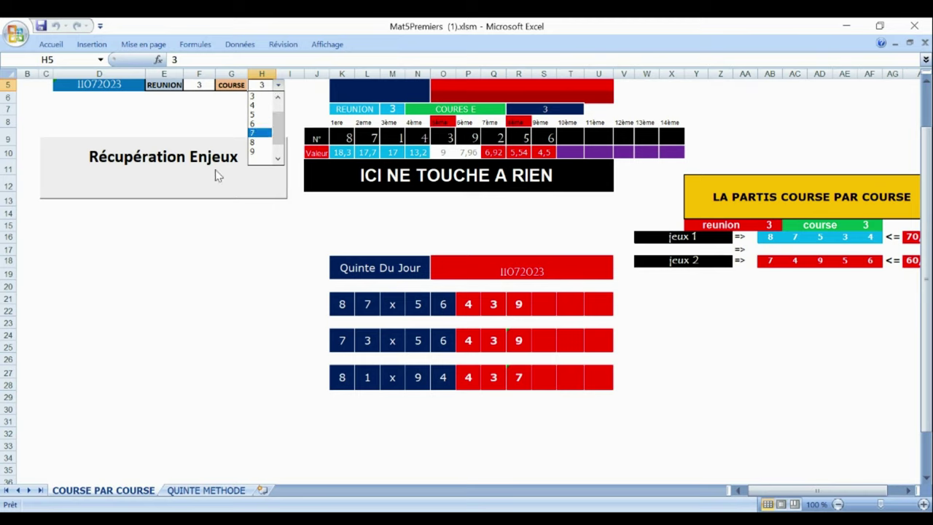
click(262, 107)
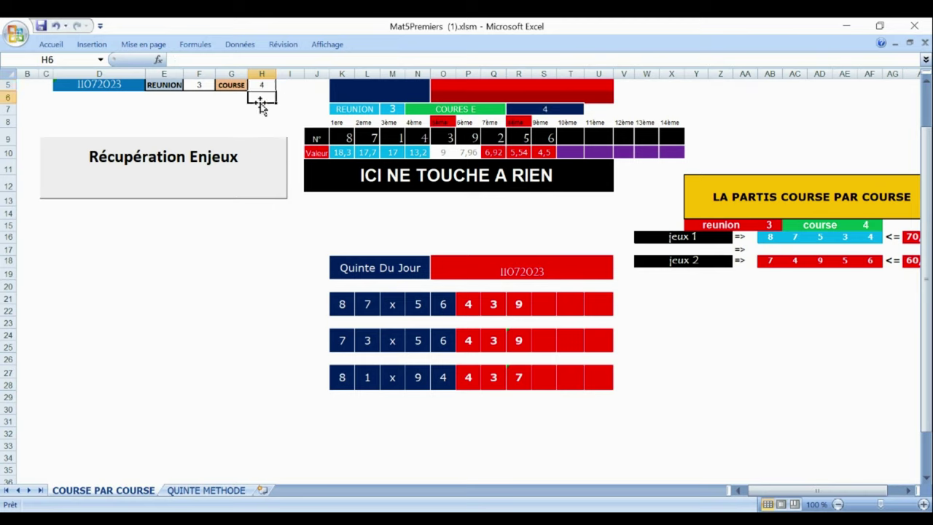
click(176, 172)
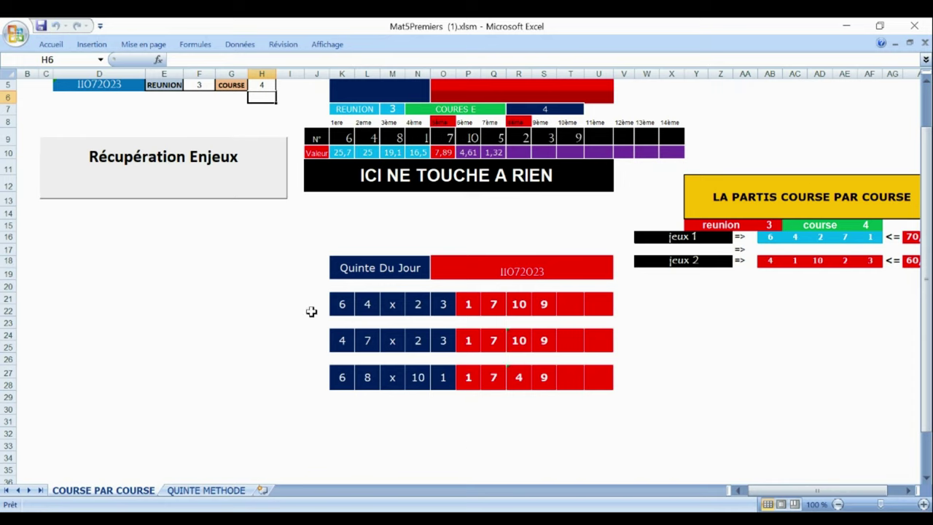
click(266, 86)
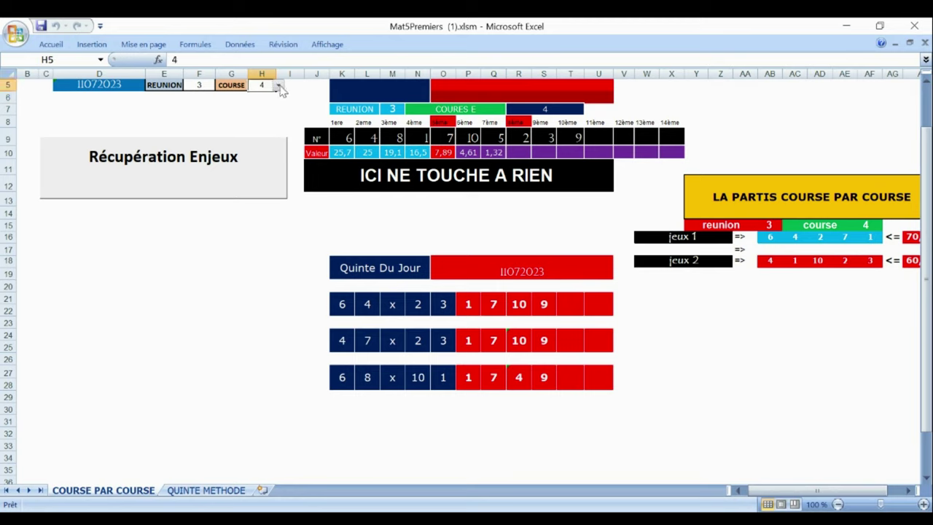
click(278, 86)
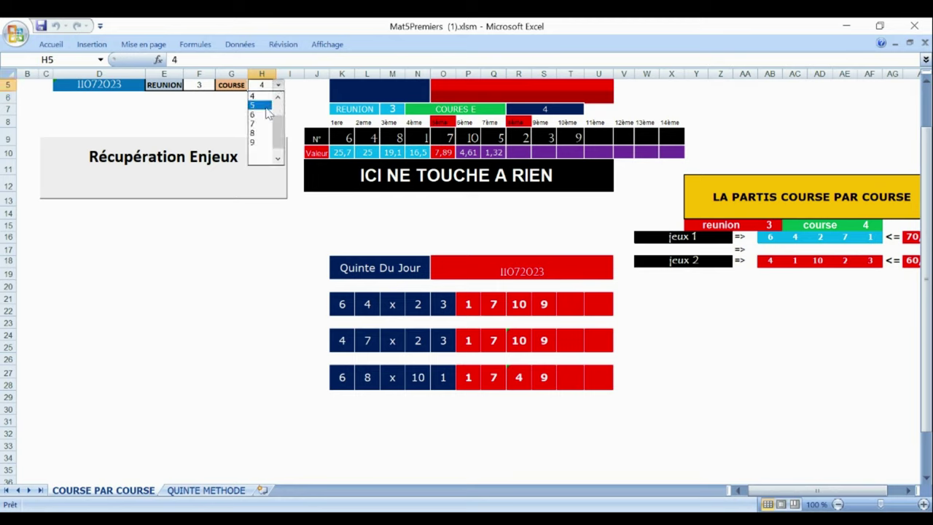
click(261, 106)
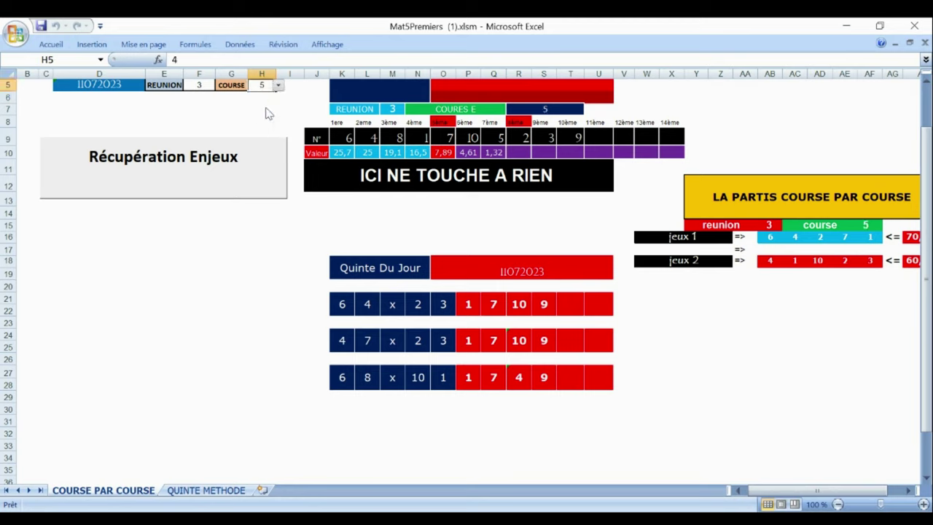
click(189, 183)
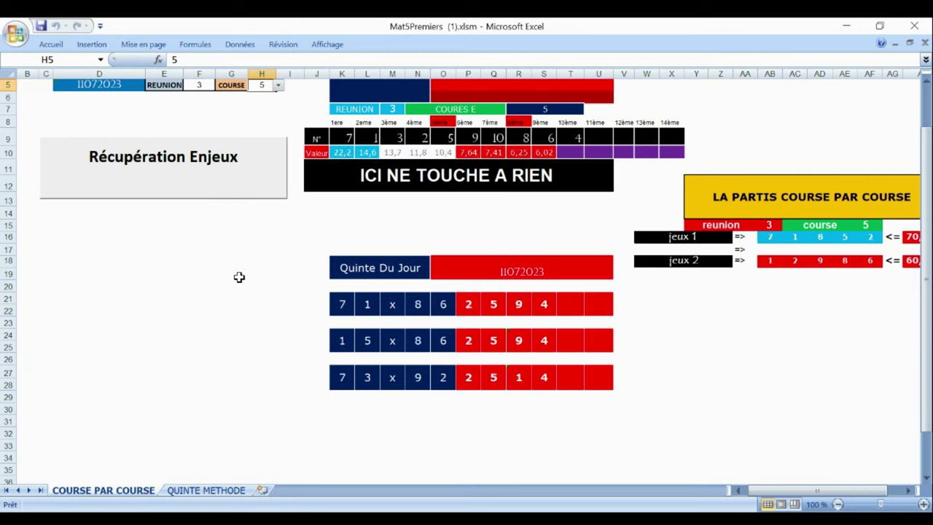
Set the course to 6 and retrieve its stakes for réunion 3, and do the same for course 7
click(278, 86)
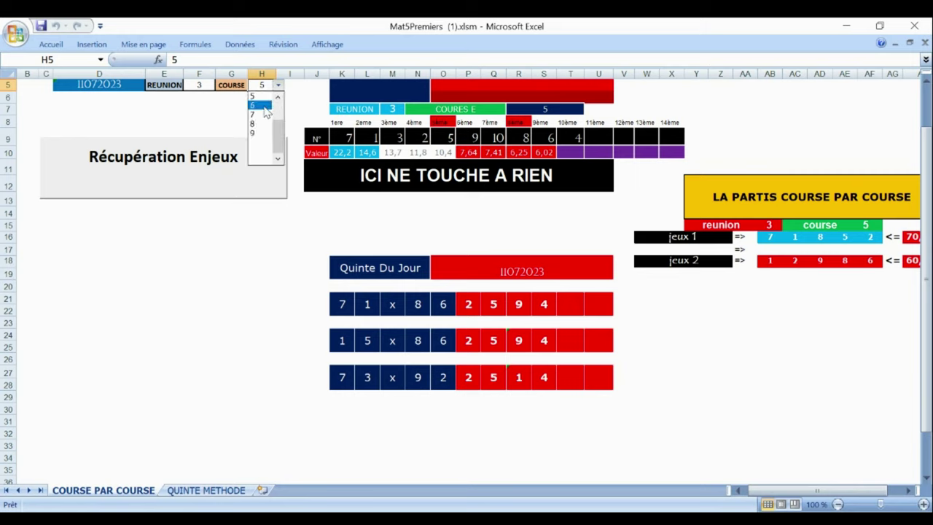
click(264, 106)
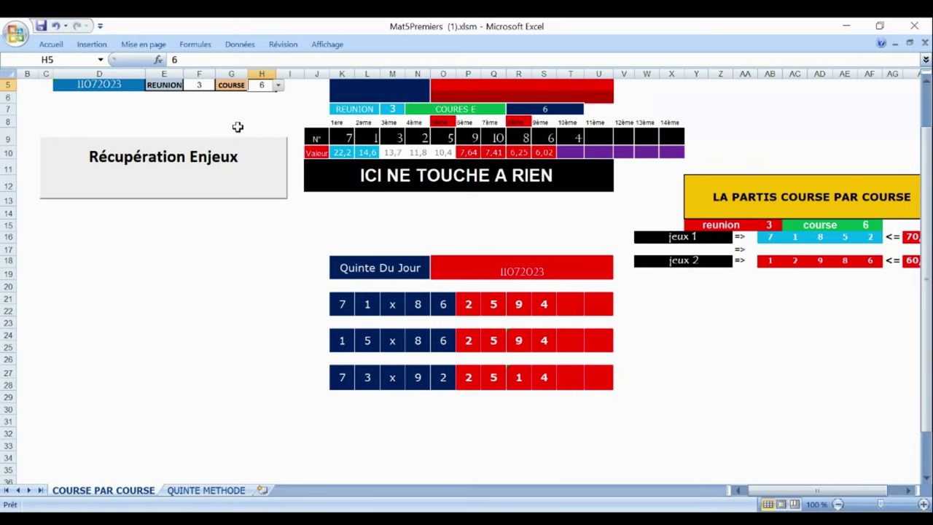
click(208, 167)
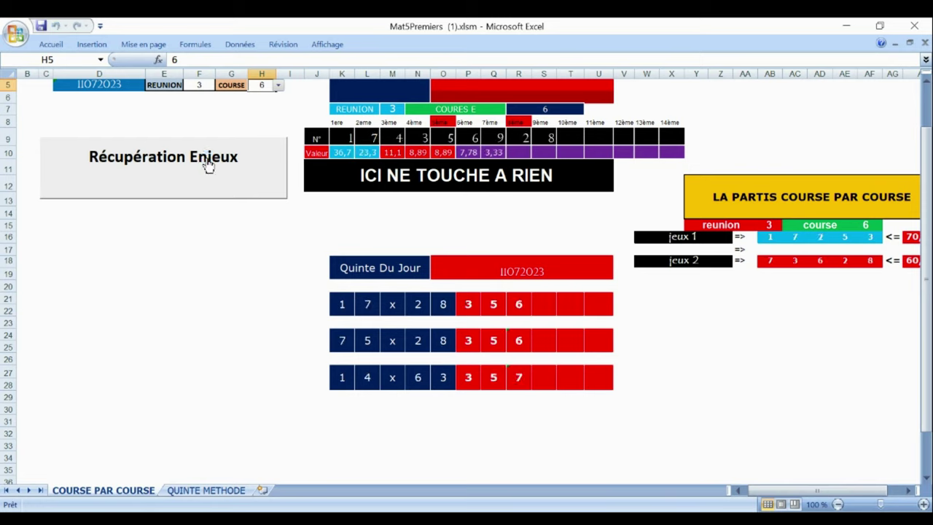
click(277, 87)
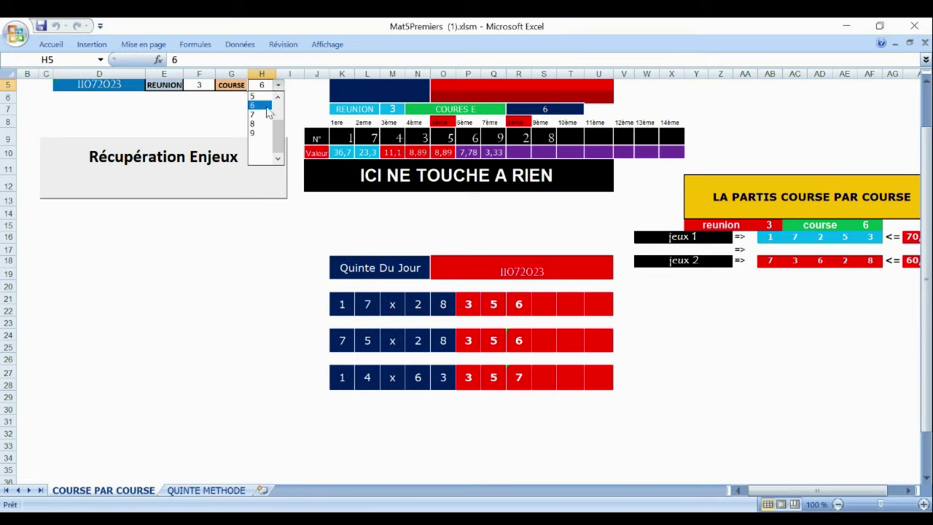
click(262, 114)
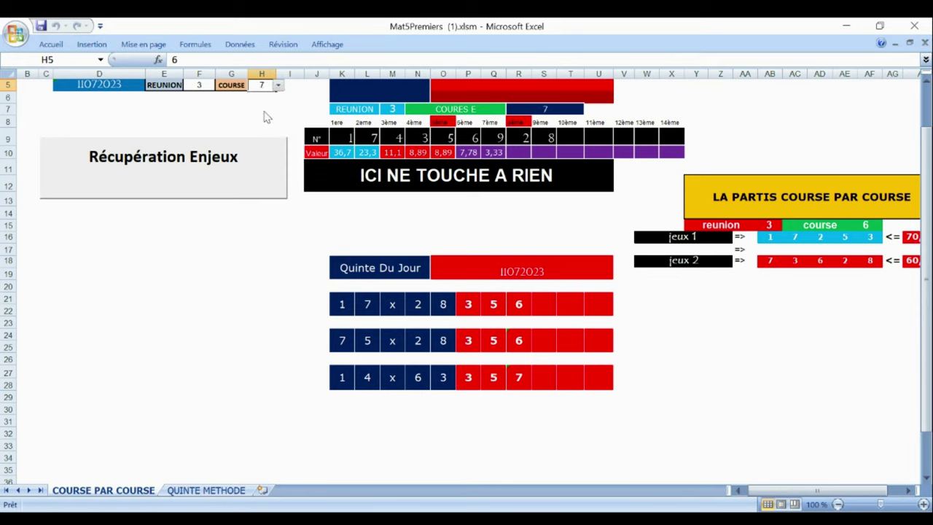
click(205, 162)
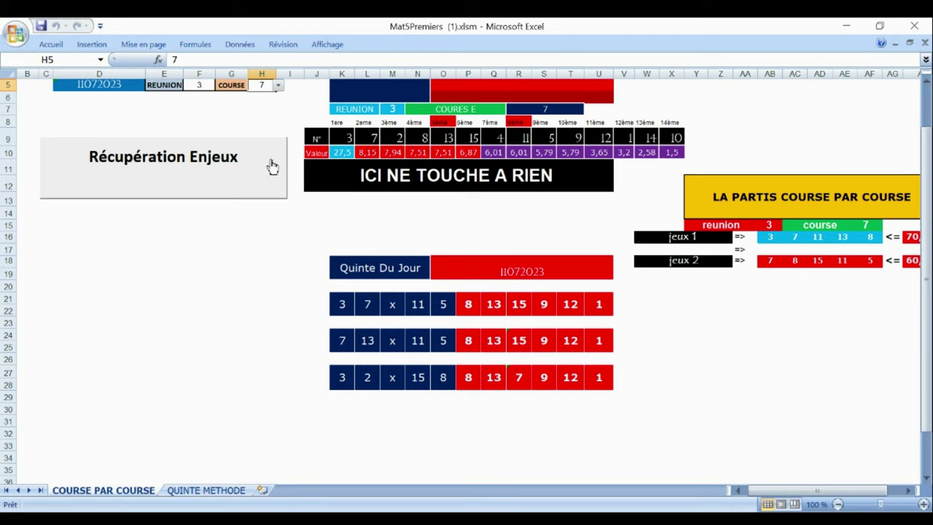
Set the course to 8 and retrieve the stakes for that race of réunion 3
click(278, 86)
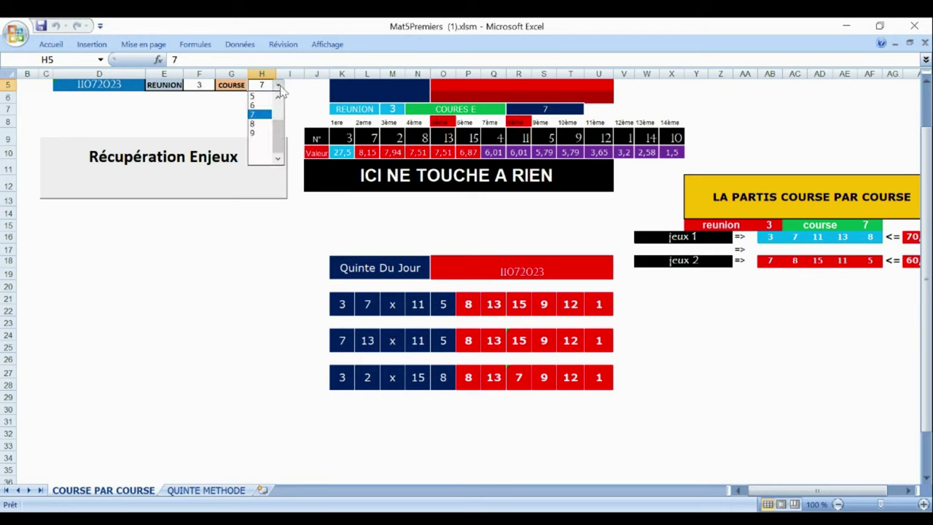
click(261, 124)
click(199, 158)
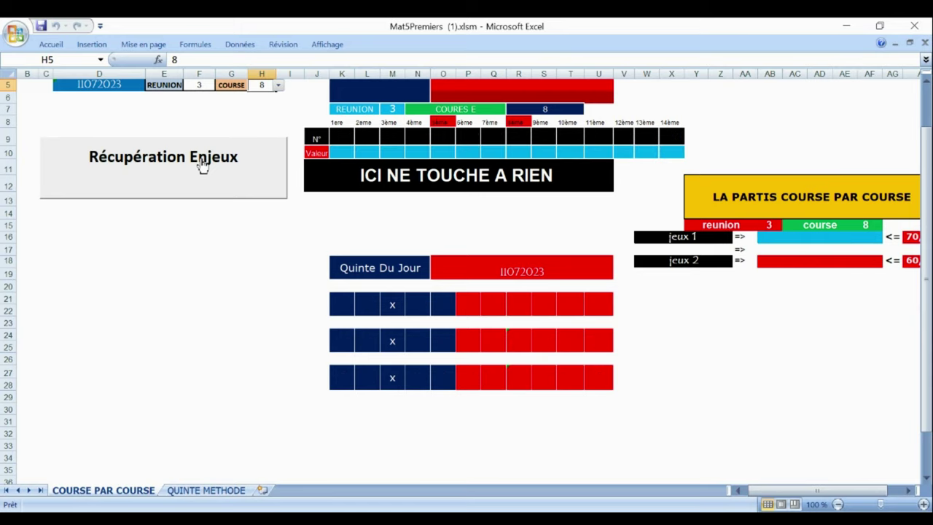
Switch the selection to réunion 4, course 1, and retrieve the stakes for that race
click(204, 85)
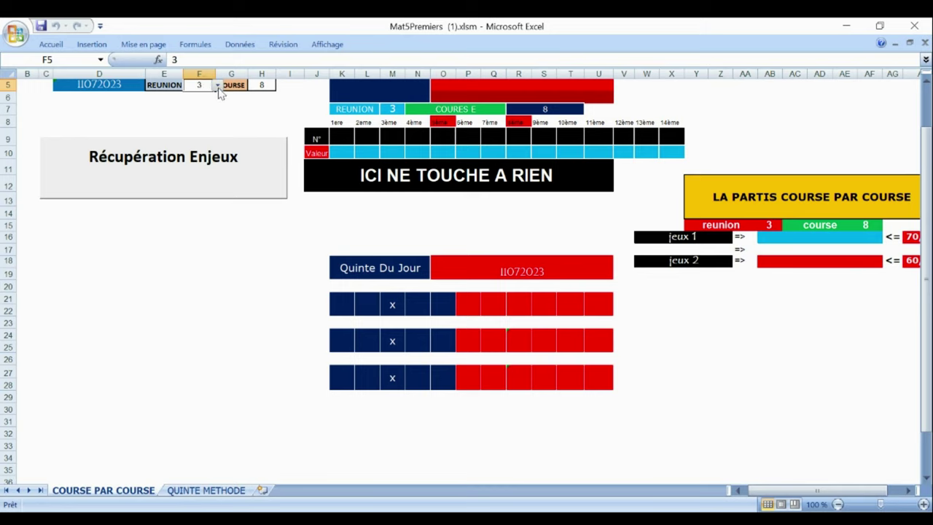
click(218, 86)
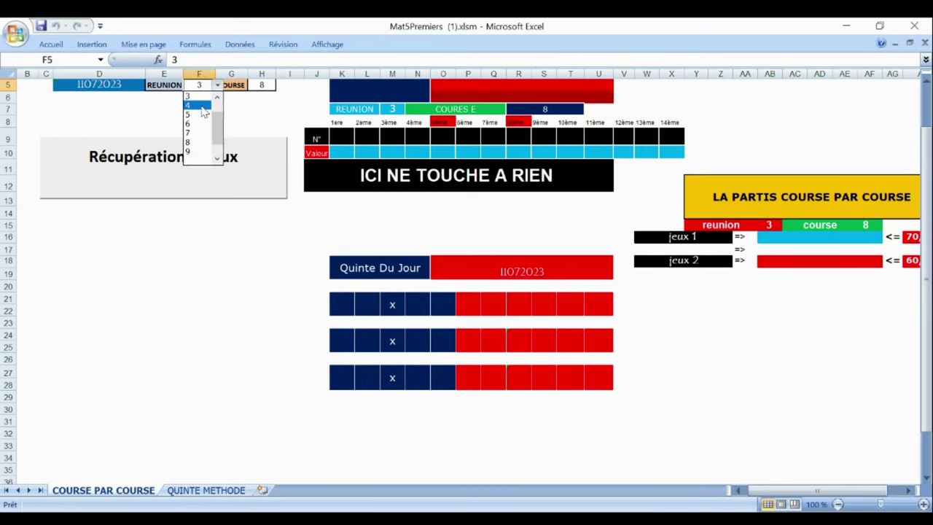
click(204, 106)
click(257, 86)
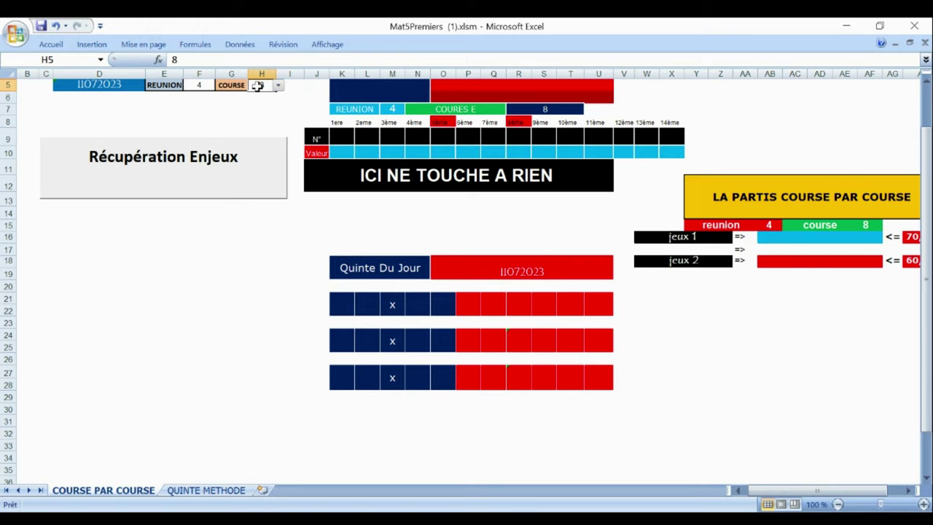
click(278, 86)
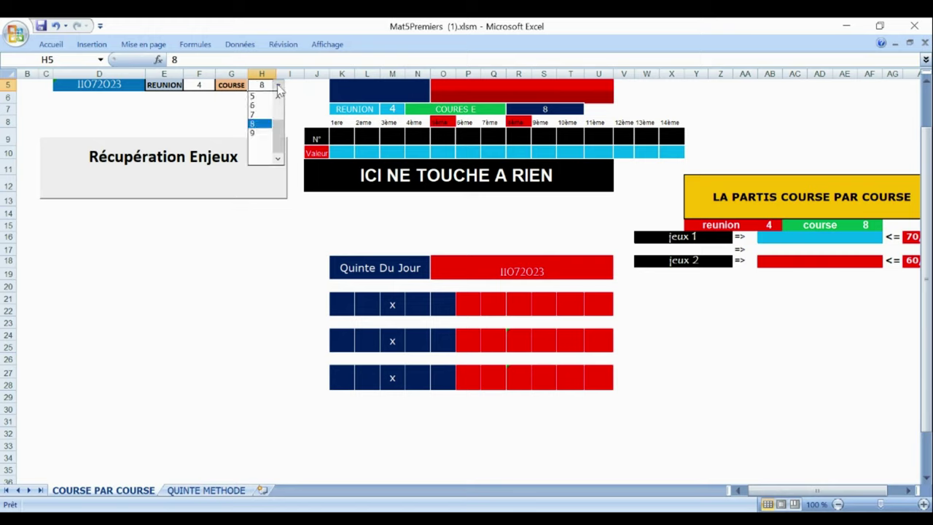
drag(280, 135, 282, 103)
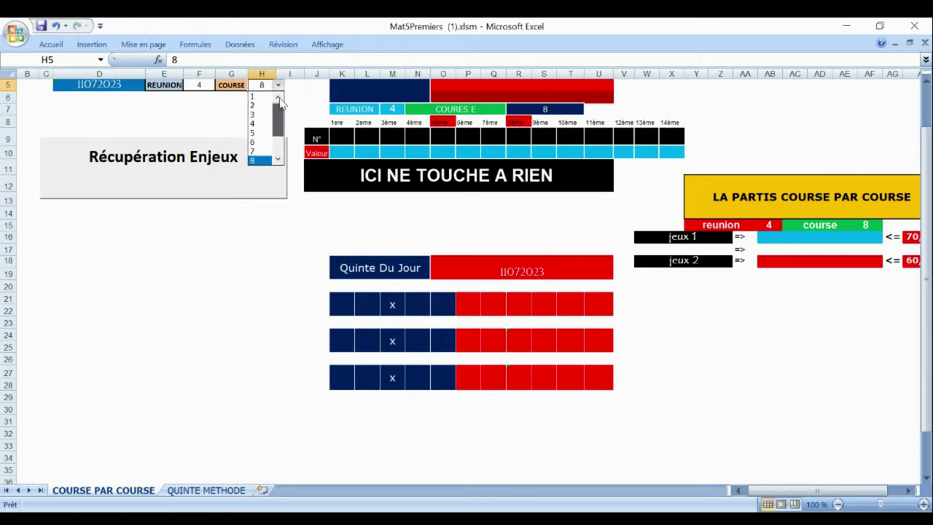
click(253, 96)
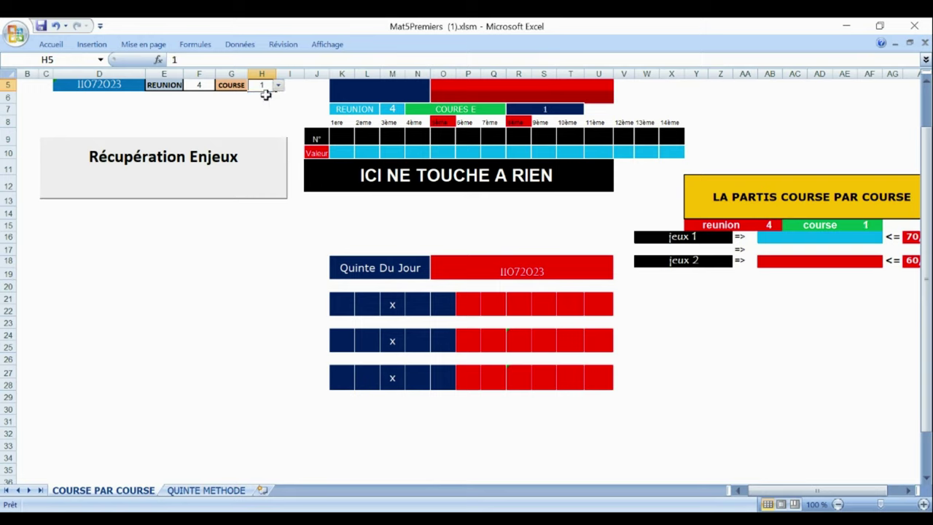
click(214, 167)
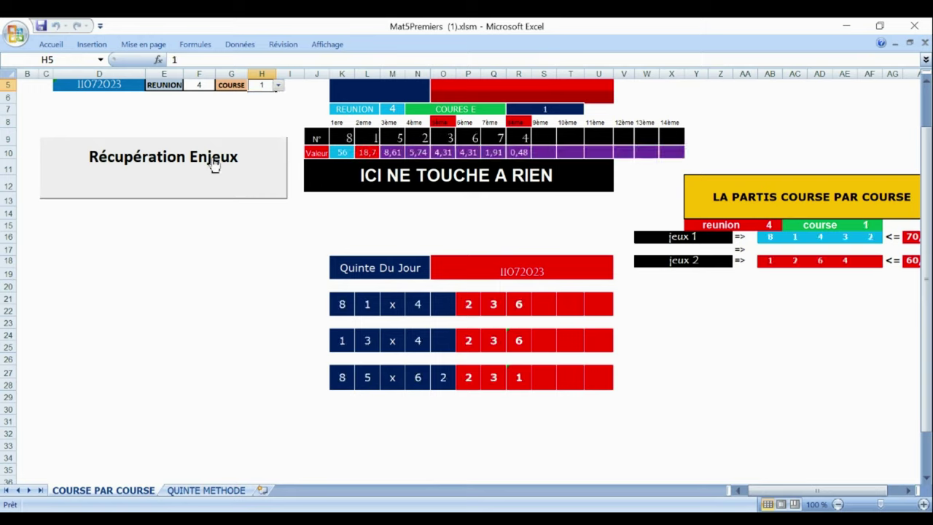
Retrieve the stakes for réunion 4 with the course set to 2, and again with it set to 3
click(279, 86)
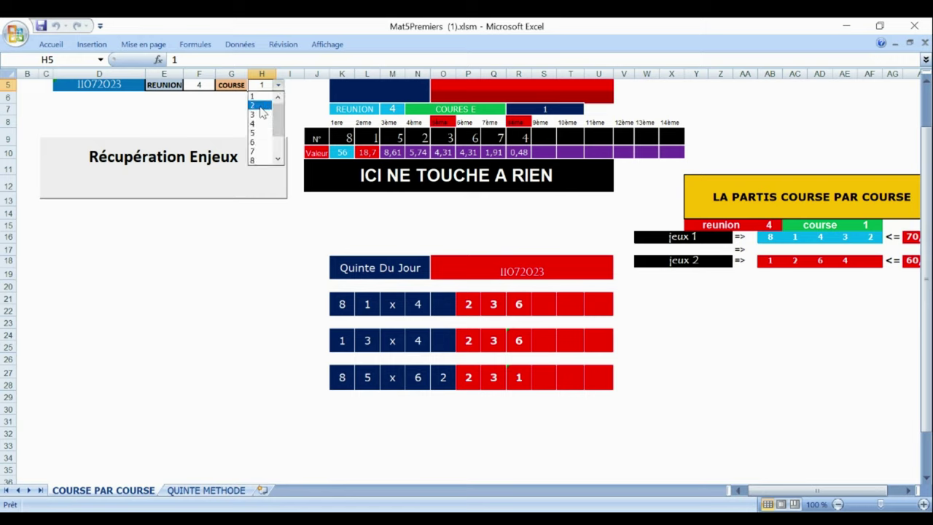
click(265, 105)
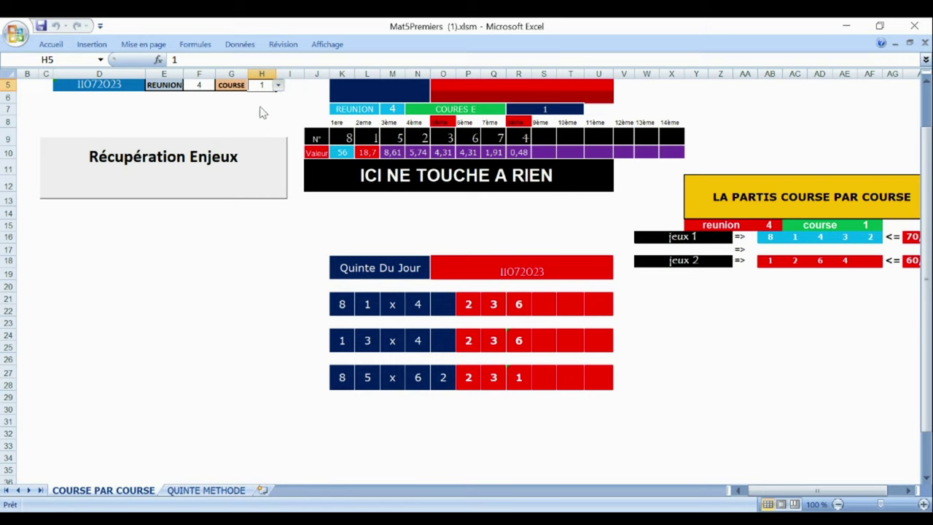
click(204, 179)
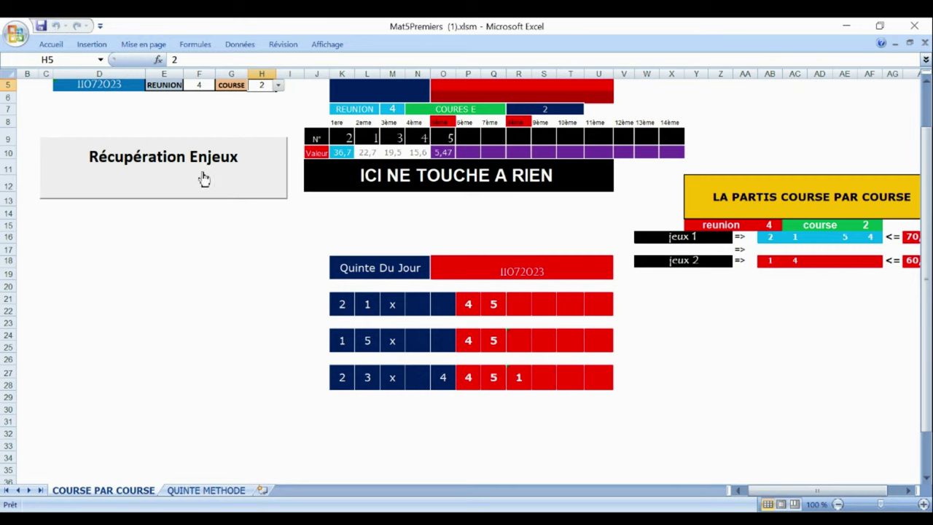
click(277, 86)
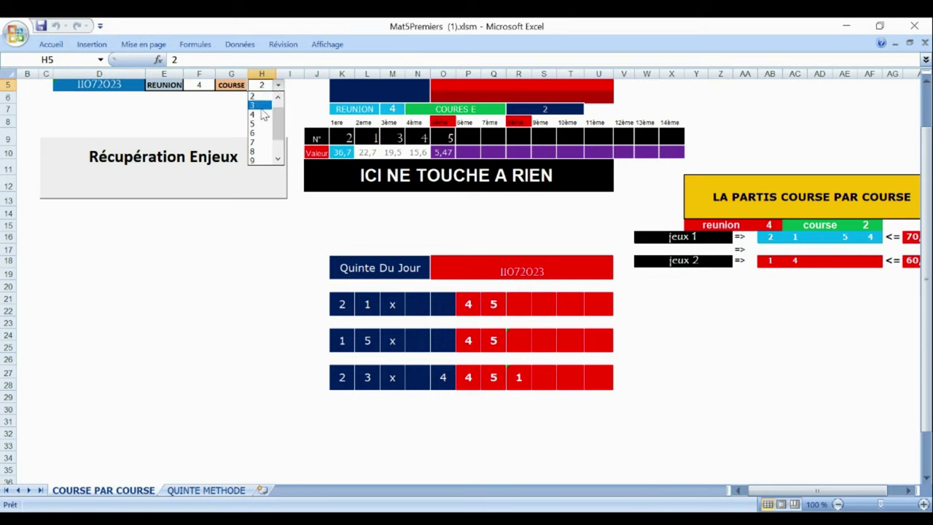
click(260, 107)
click(196, 180)
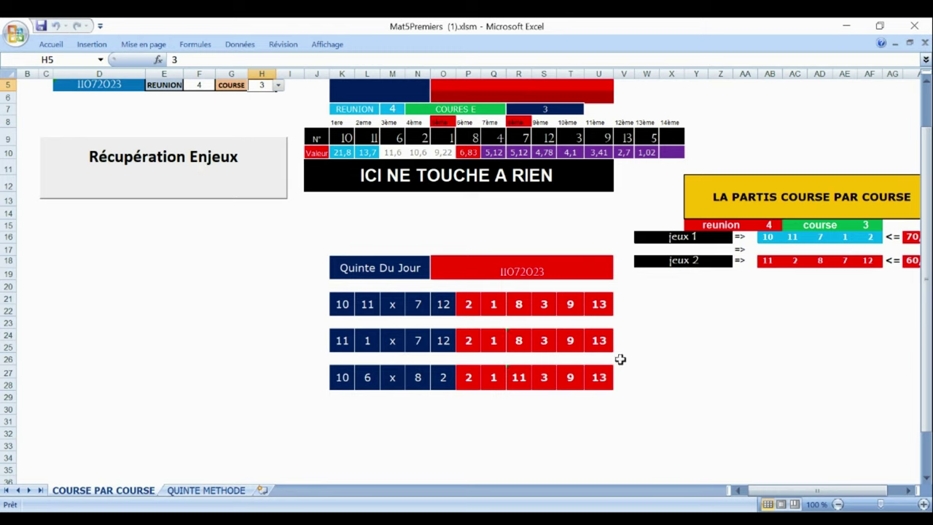
Set the course to 4 and retrieve its stakes for réunion 4, and do the same for course 5
click(278, 86)
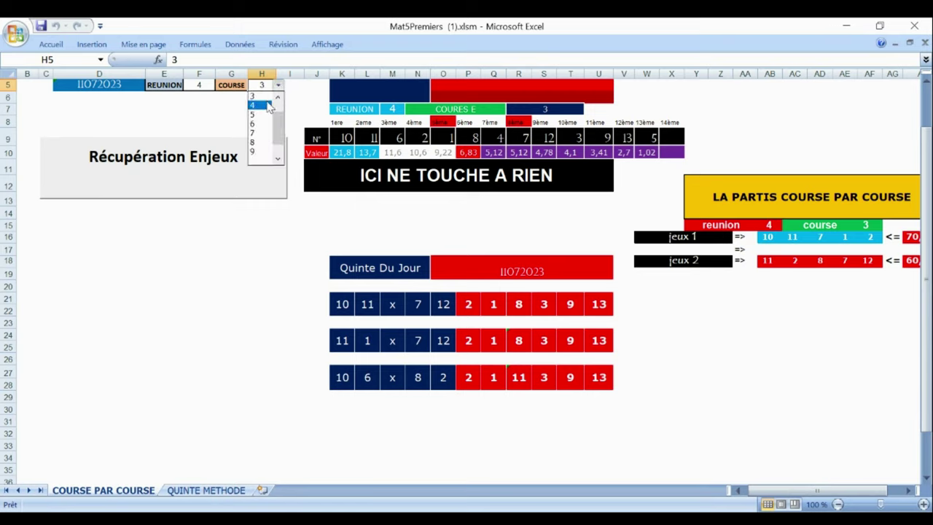
click(257, 106)
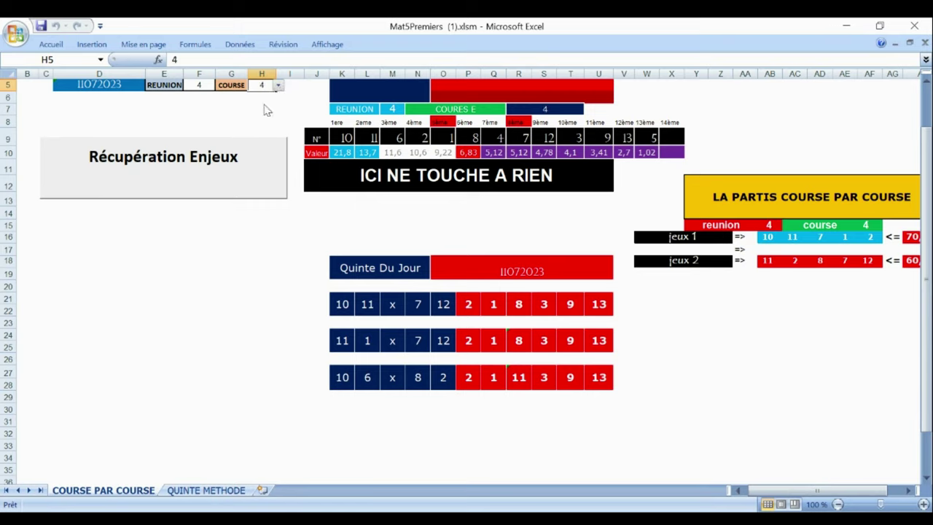
click(209, 164)
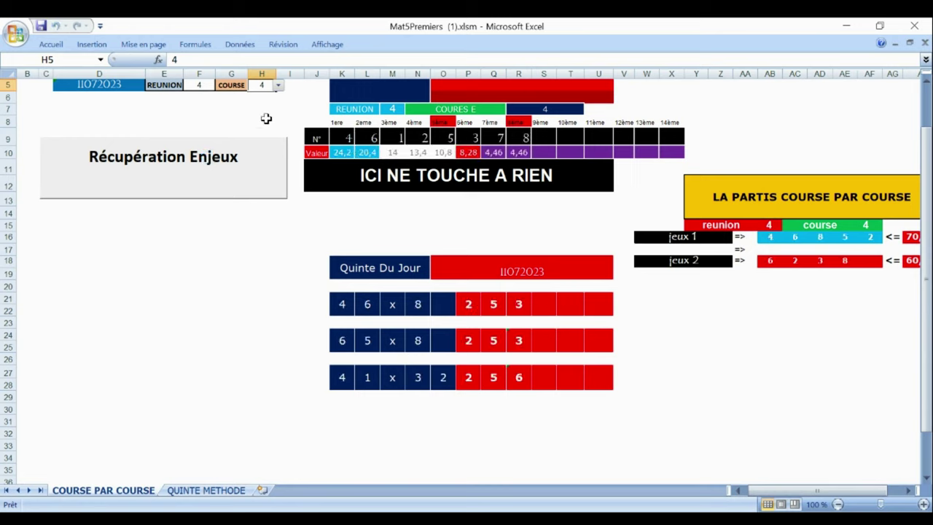
click(279, 86)
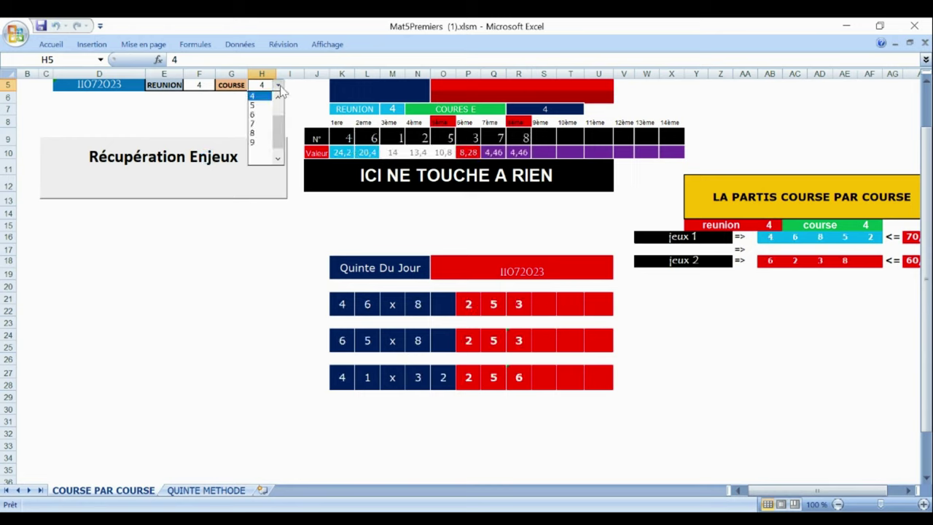
click(267, 107)
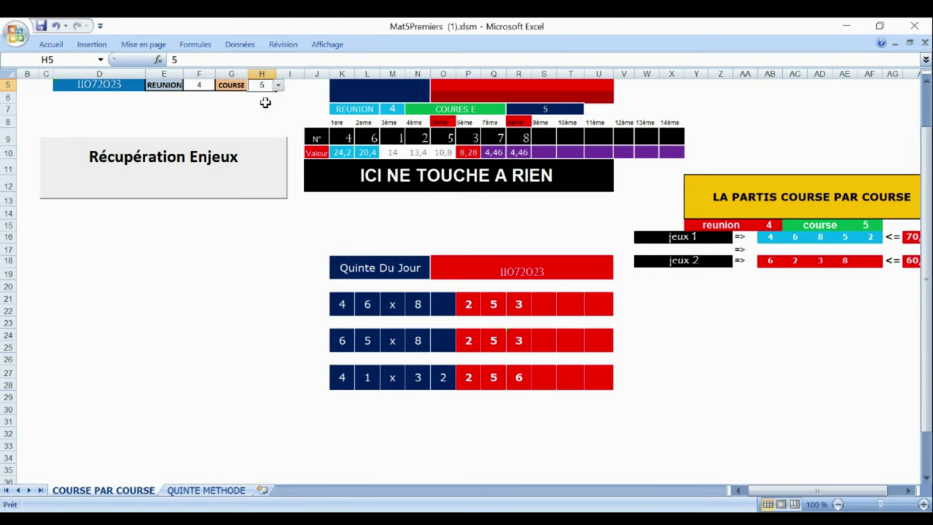
click(212, 158)
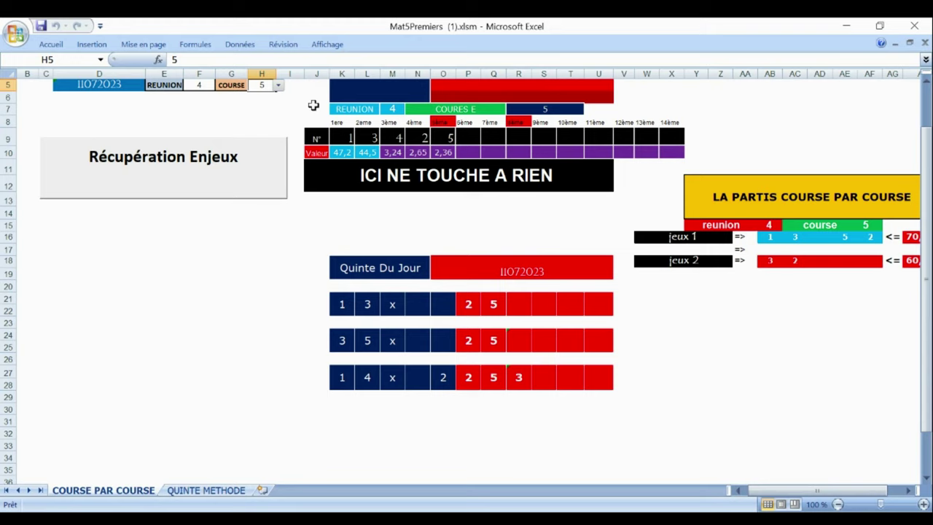
Set the course to 6 and retrieve its stakes for réunion 4, and do the same for course 7
click(277, 86)
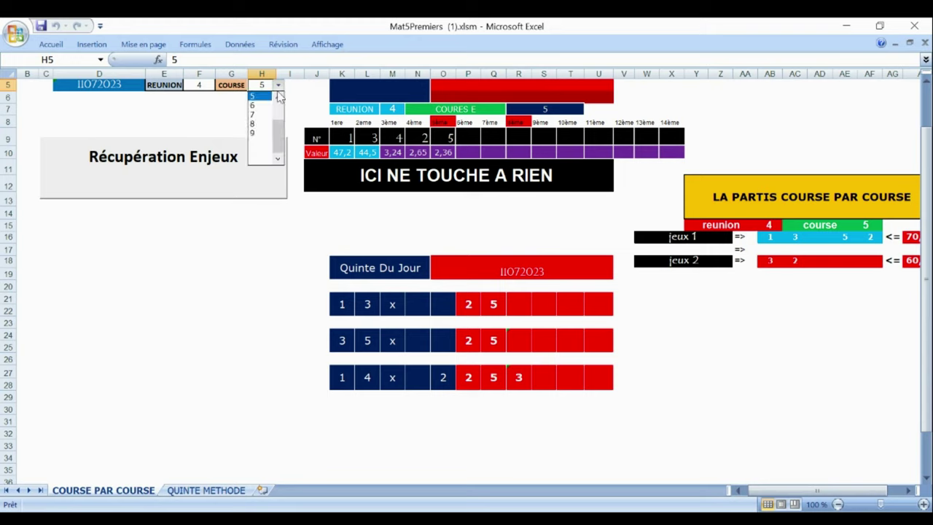
click(266, 106)
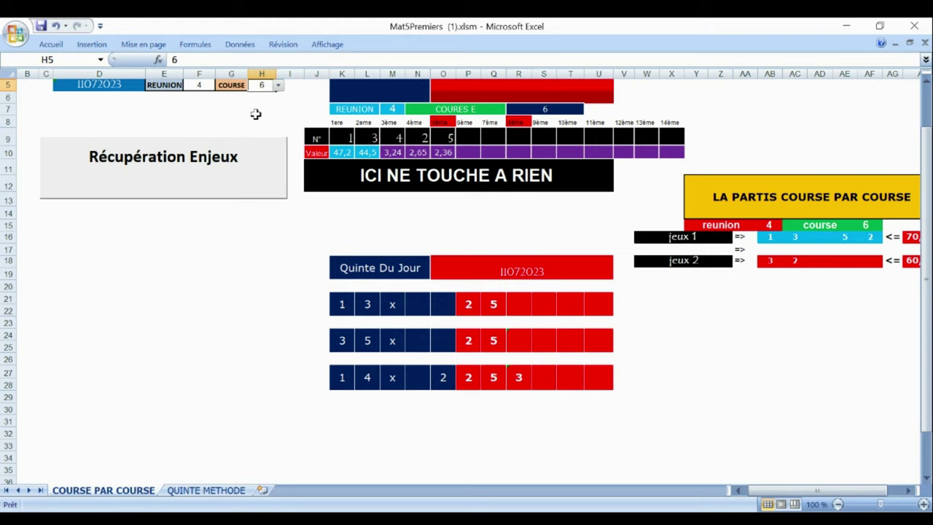
click(216, 162)
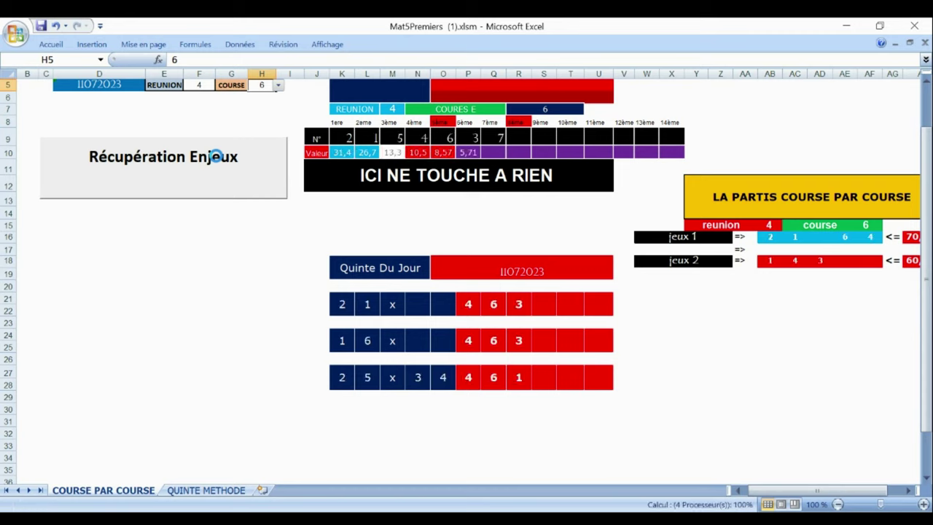
click(278, 86)
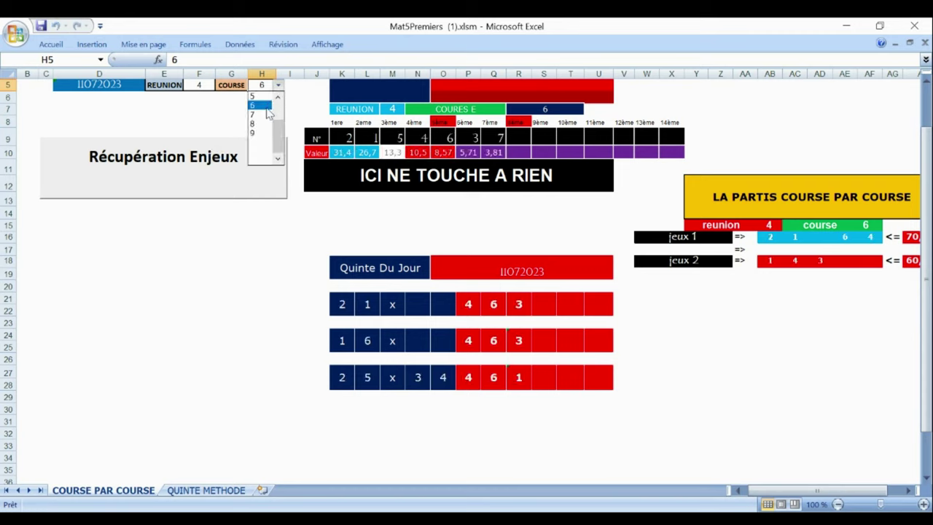
click(266, 108)
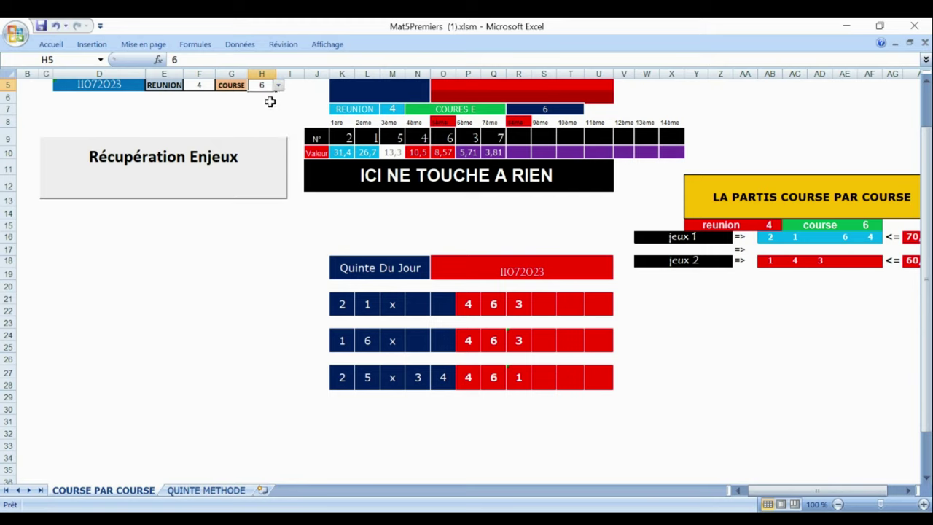
click(278, 86)
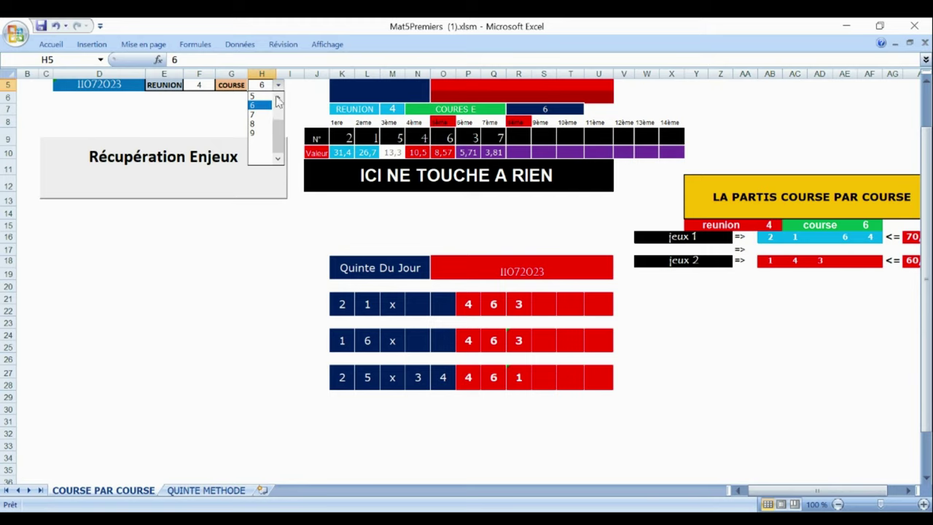
click(266, 114)
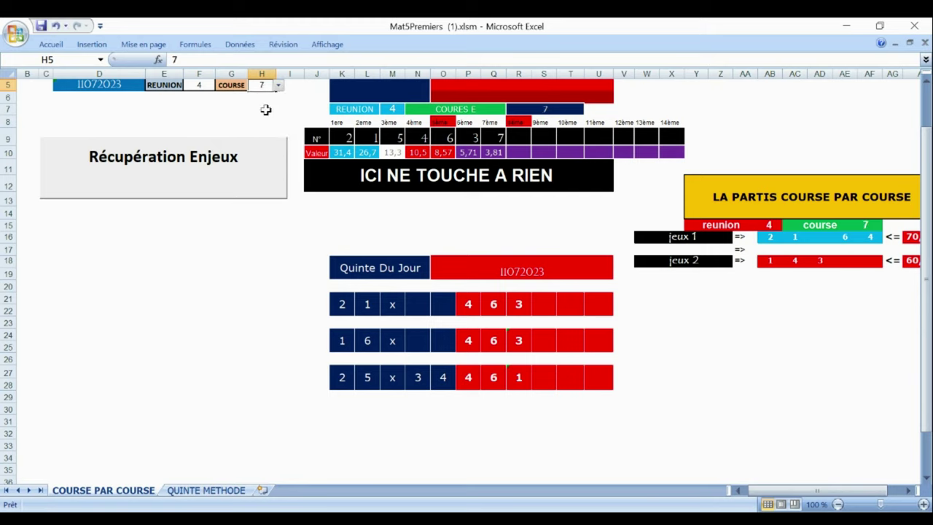
click(224, 165)
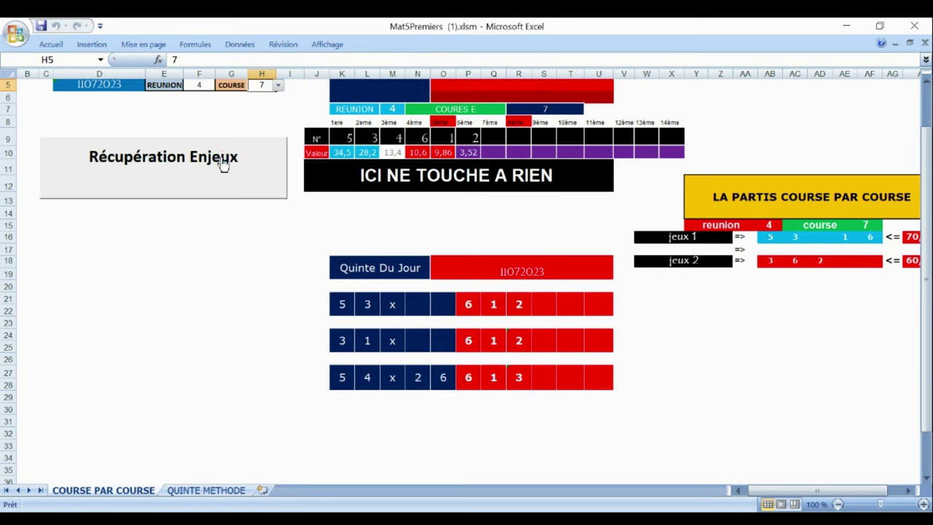
Set the course to 8 and retrieve the stakes for that race of réunion 4
click(278, 85)
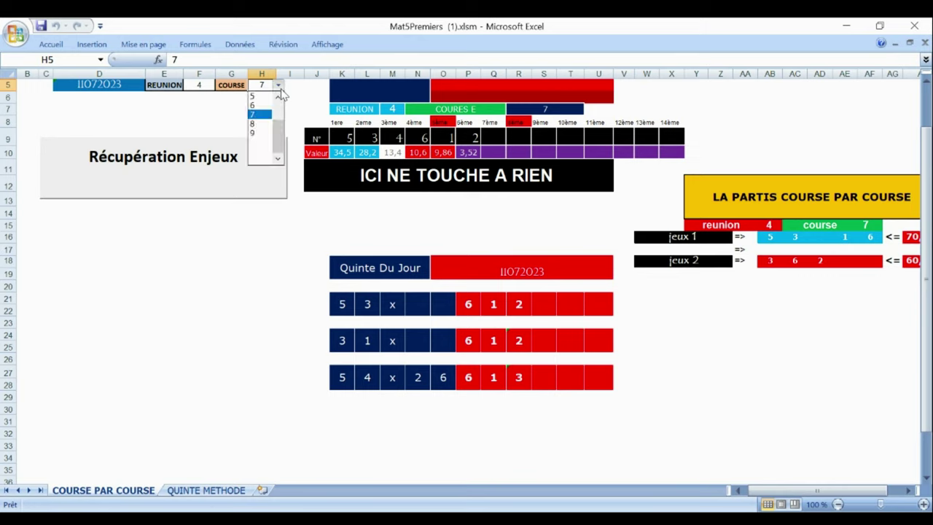
click(264, 125)
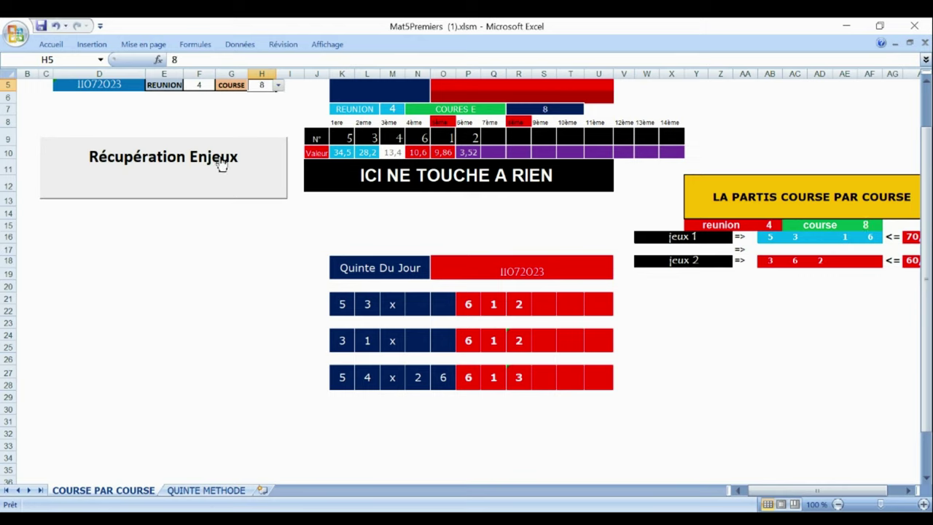
click(194, 178)
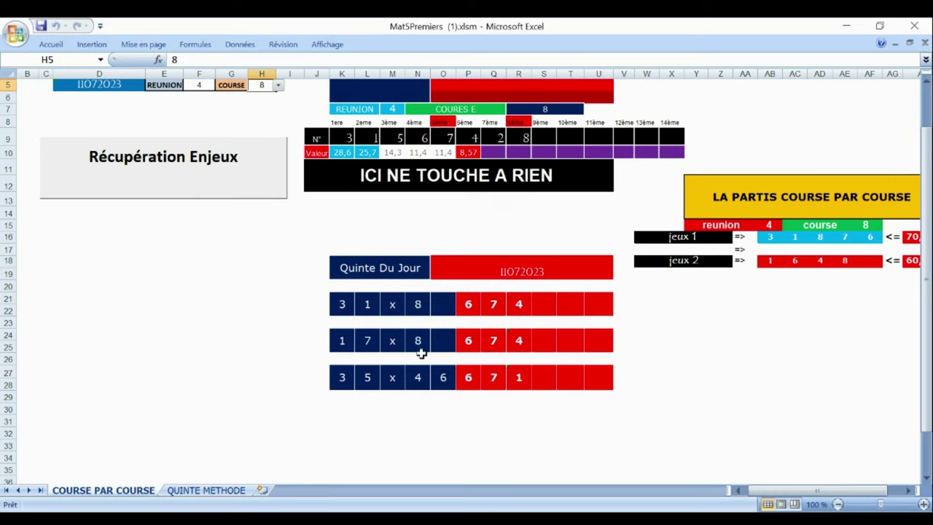
Set the réunion to 5 and the course to 1, and retrieve the stakes for that race
click(210, 87)
click(218, 87)
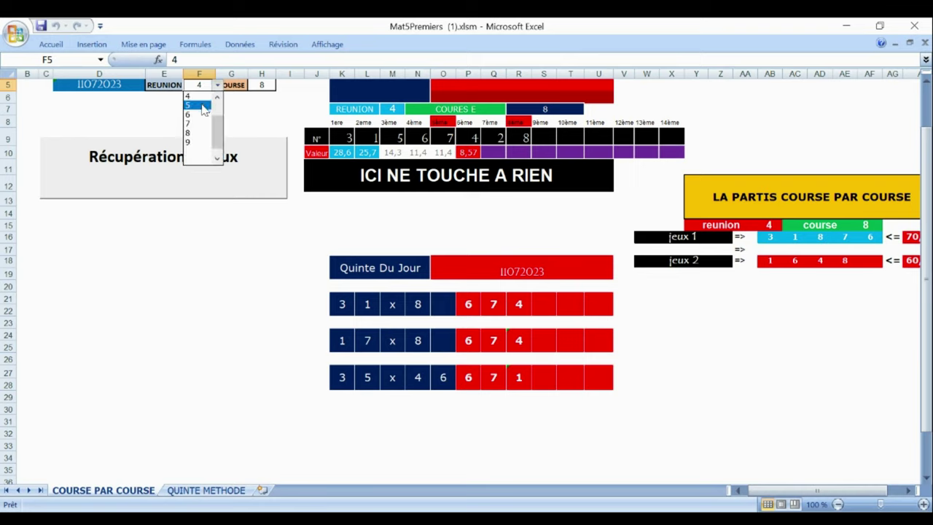
click(205, 107)
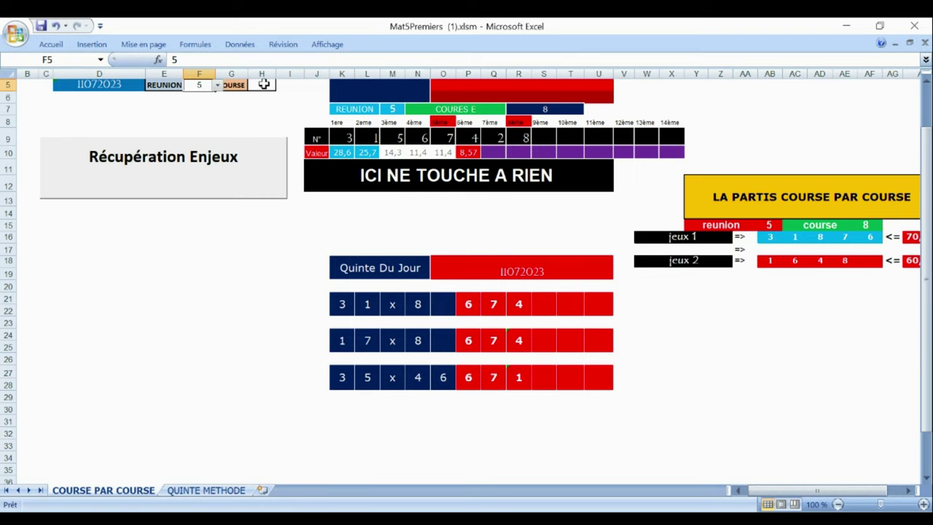
click(263, 84)
click(278, 86)
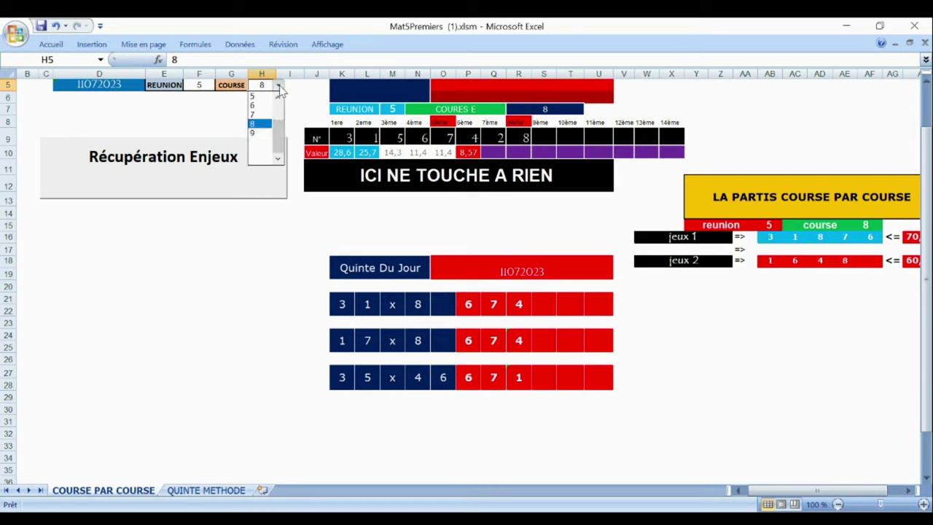
drag(276, 141, 276, 106)
key(Up)
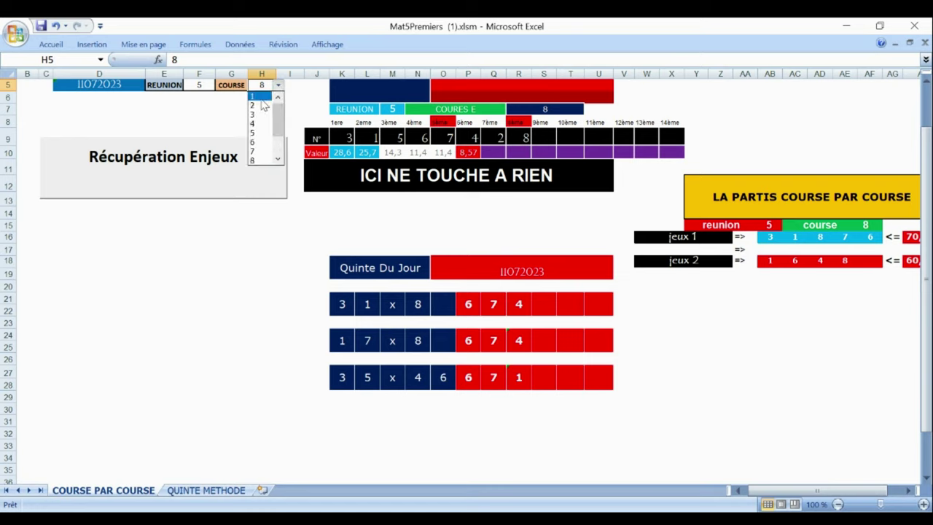
key(Return)
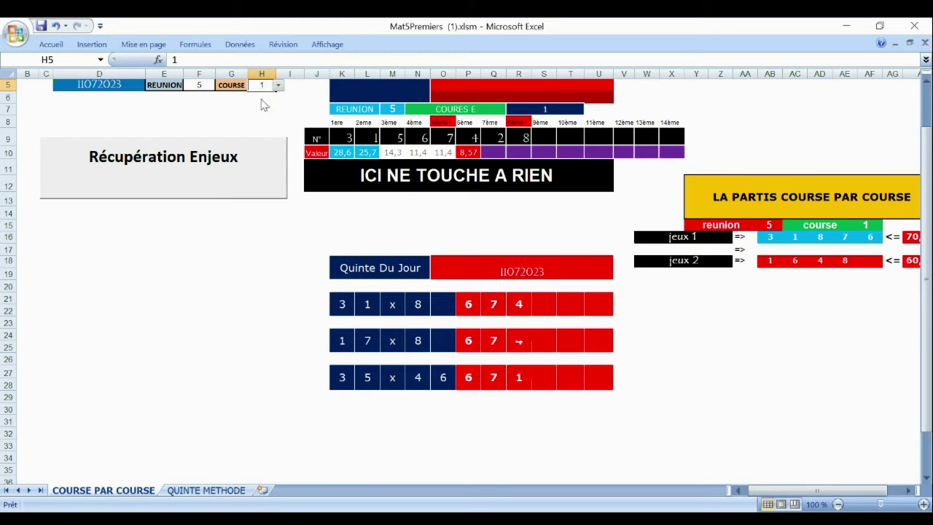
click(217, 158)
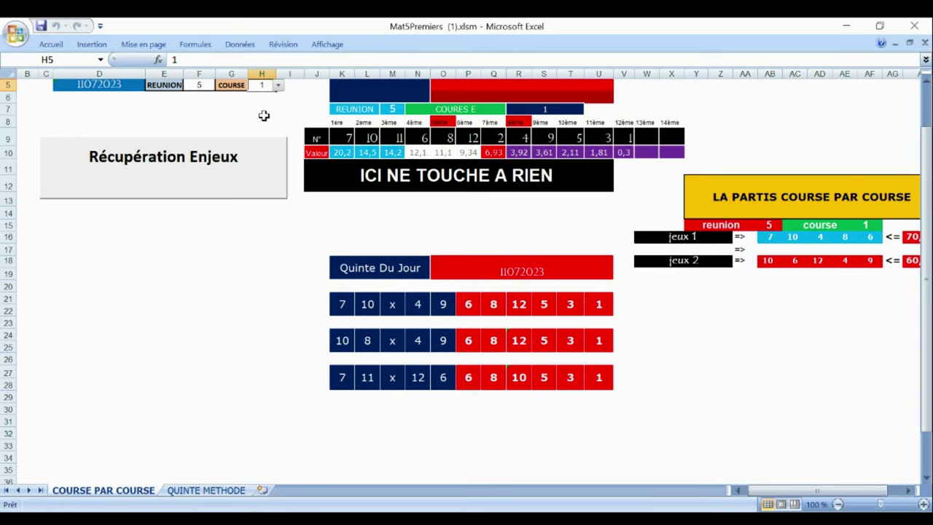
Retrieve the stakes for réunion 5 with the course set to 2, and again with it set to 3
click(277, 86)
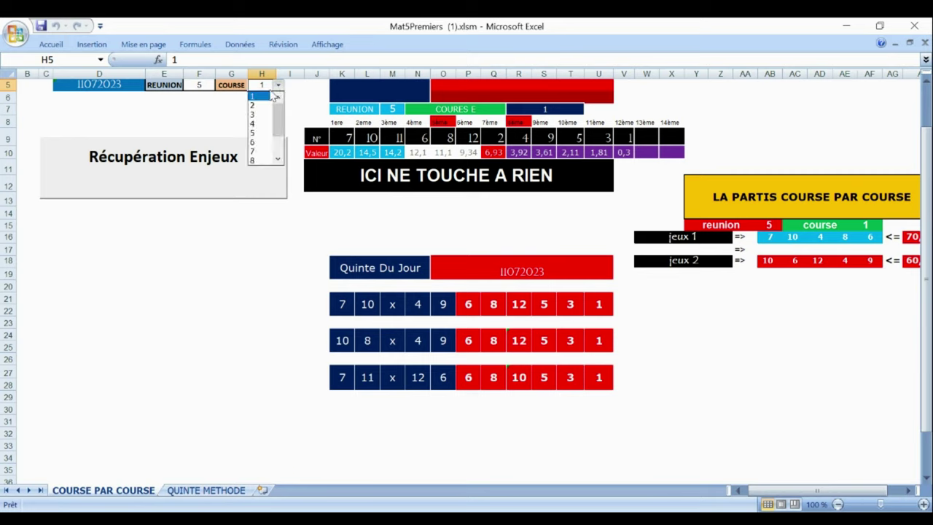
click(253, 106)
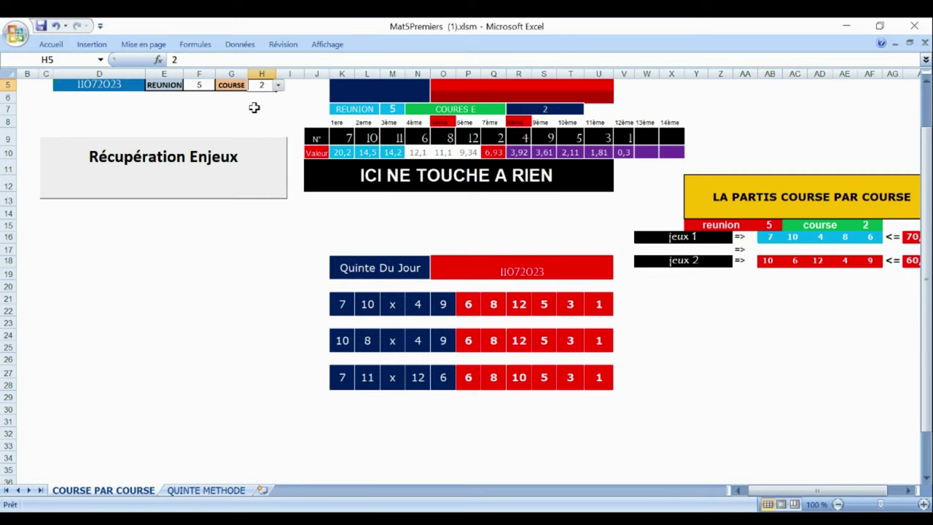
click(201, 172)
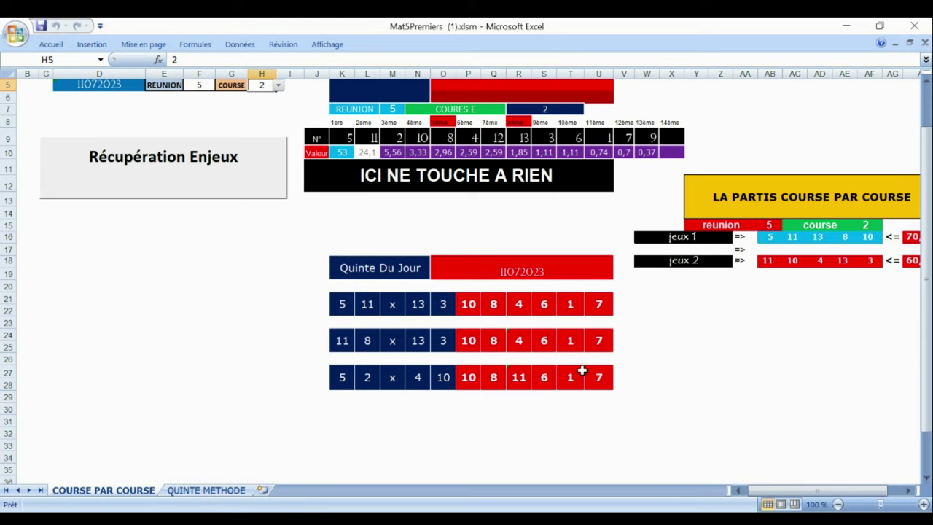
click(278, 86)
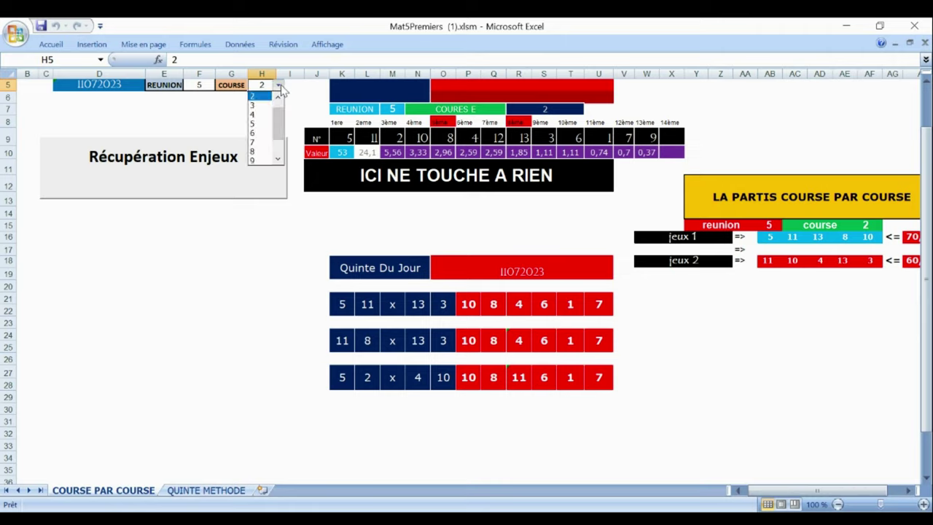
click(263, 107)
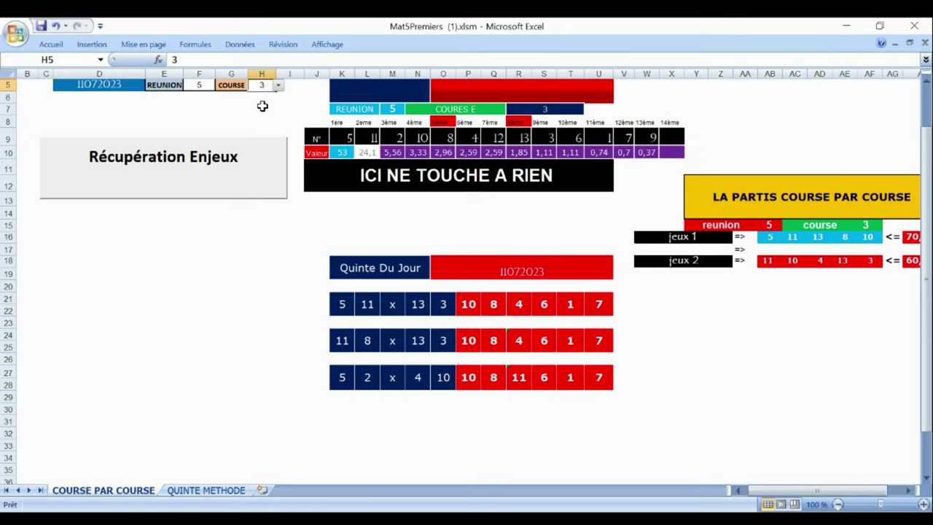
click(188, 180)
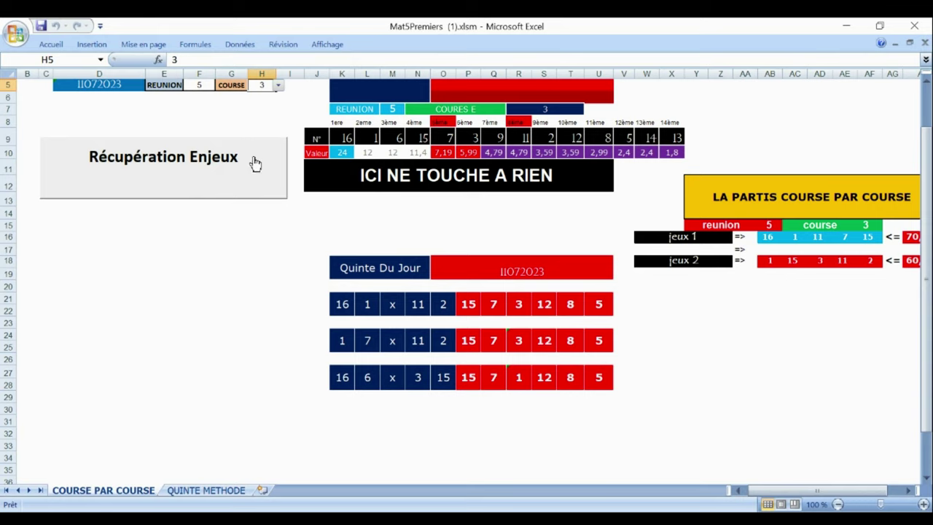
Set the course to 4 and retrieve its stakes for réunion 5, and do the same for course 5
click(278, 87)
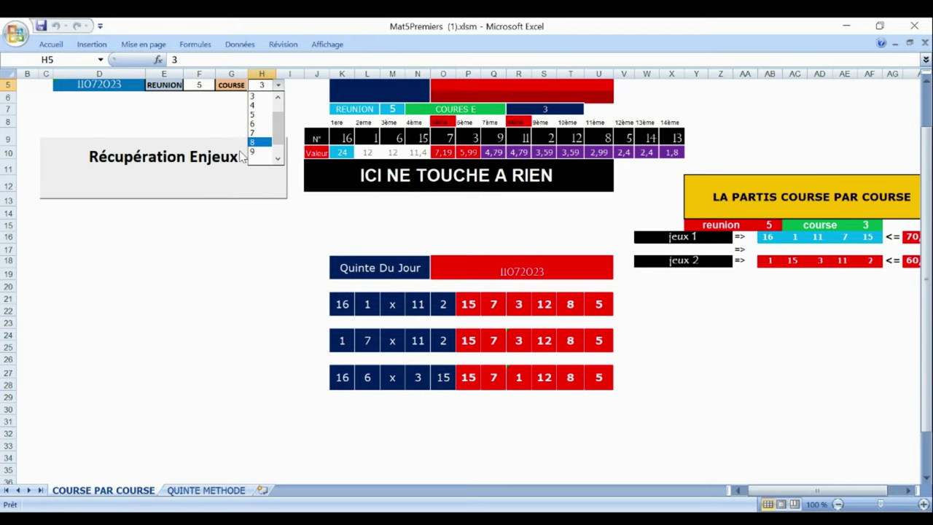
click(265, 107)
click(261, 102)
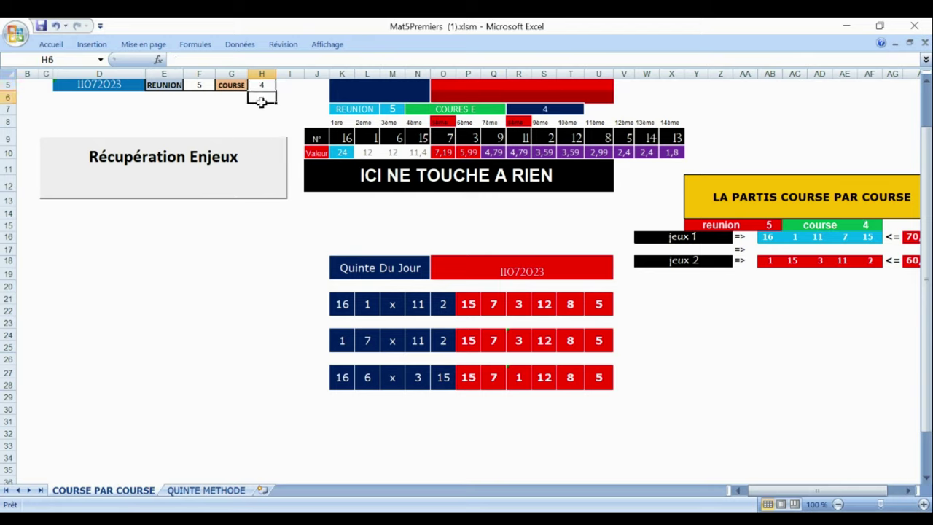
click(195, 168)
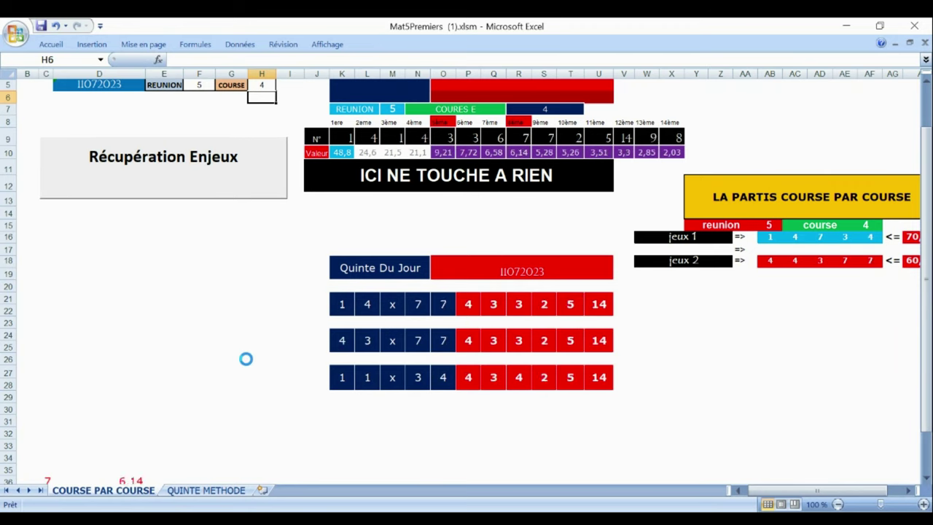
click(265, 85)
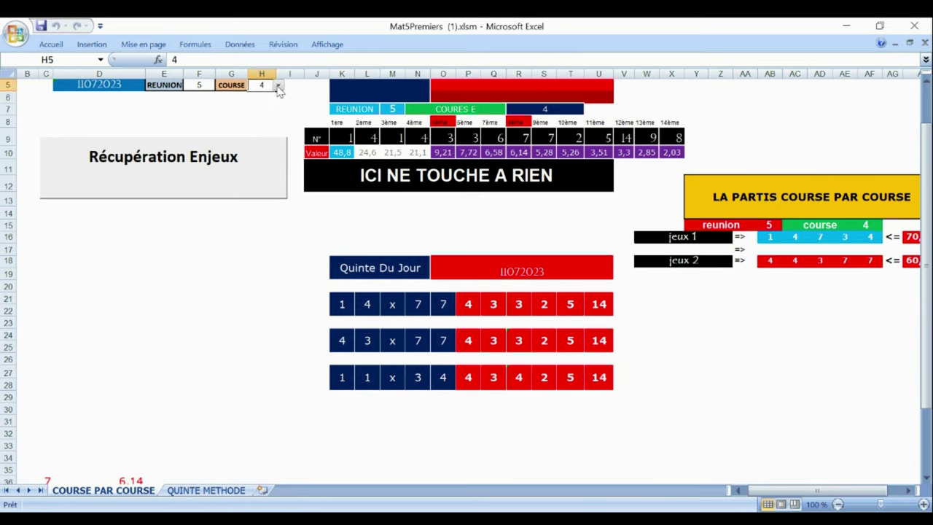
click(279, 86)
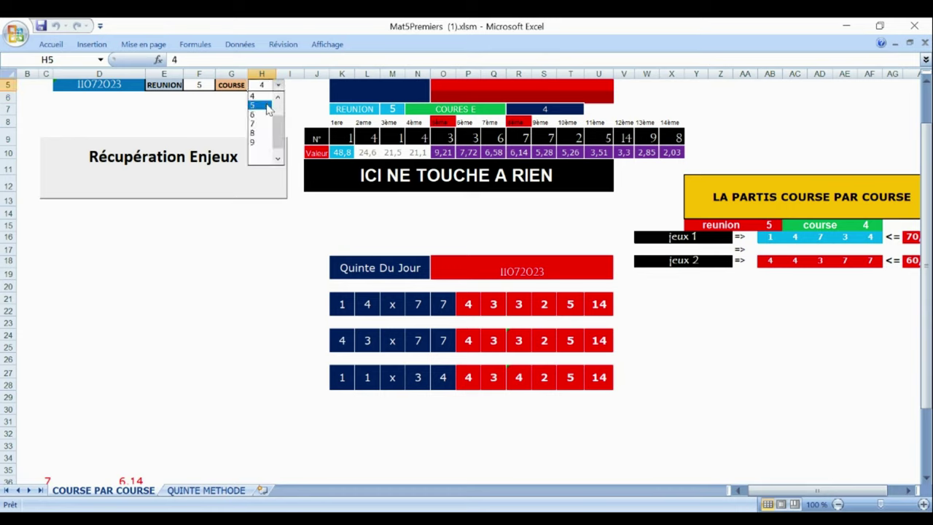
click(267, 107)
click(208, 177)
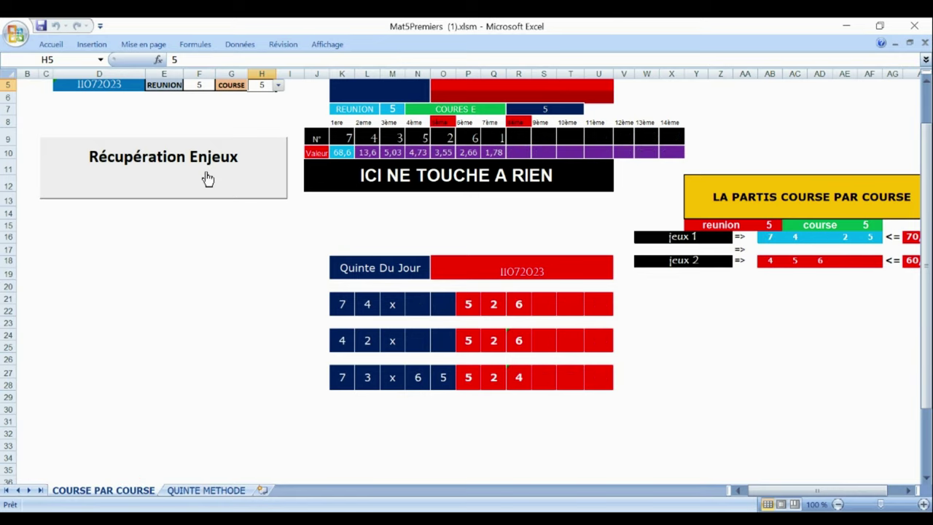
Set the course to 6 and retrieve its stakes for réunion 5, and do the same for course 7
click(278, 87)
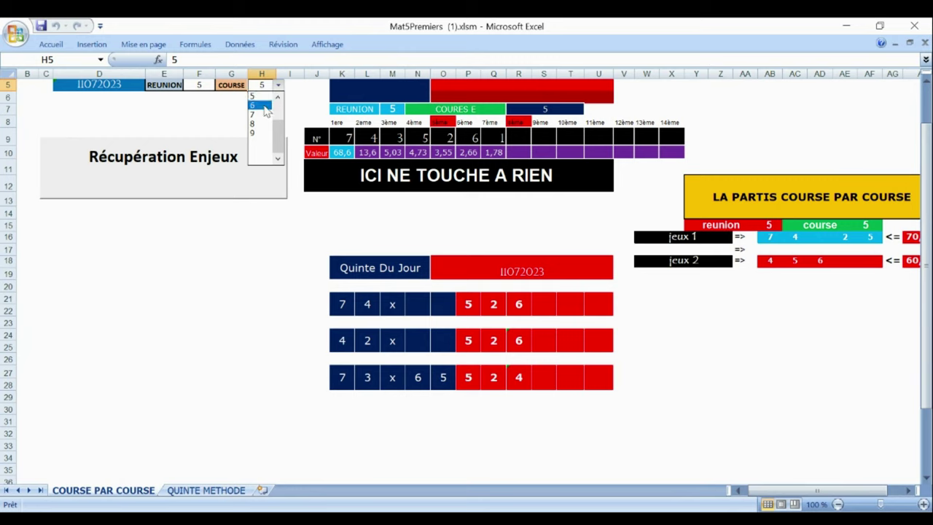
click(264, 107)
click(208, 168)
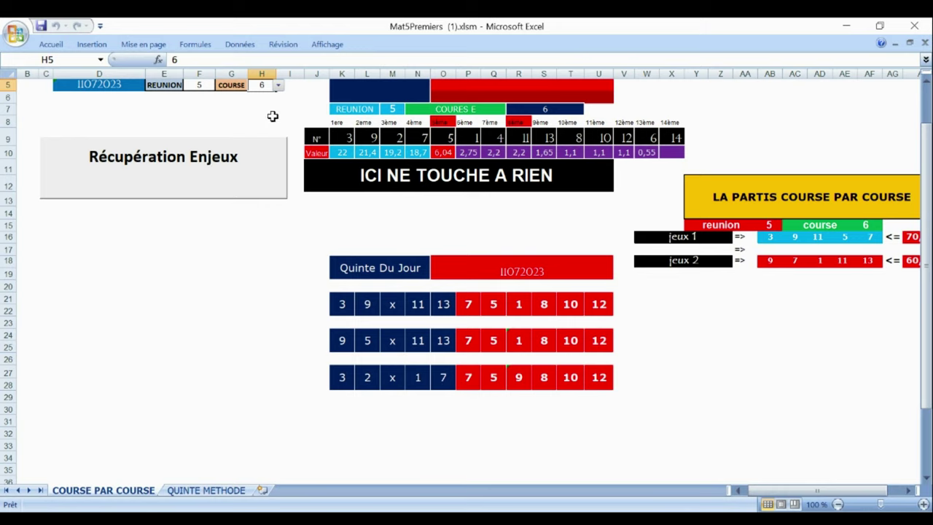
click(278, 87)
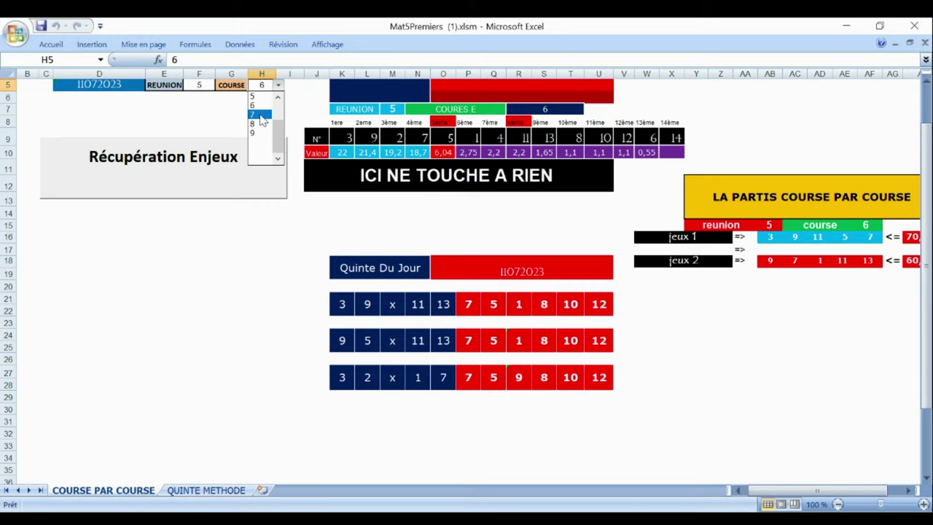
click(261, 115)
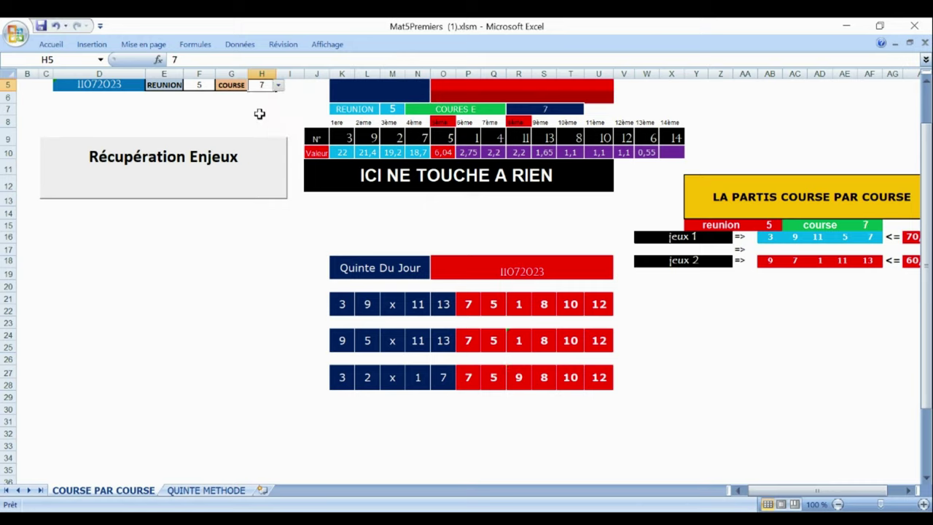
click(194, 185)
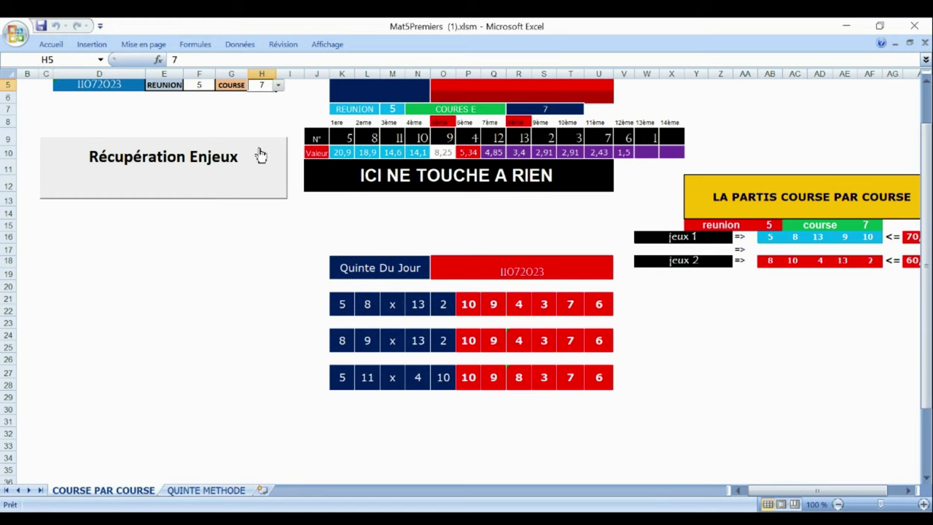
Set the course to 8 and retrieve the stakes for that race of réunion 5
click(279, 86)
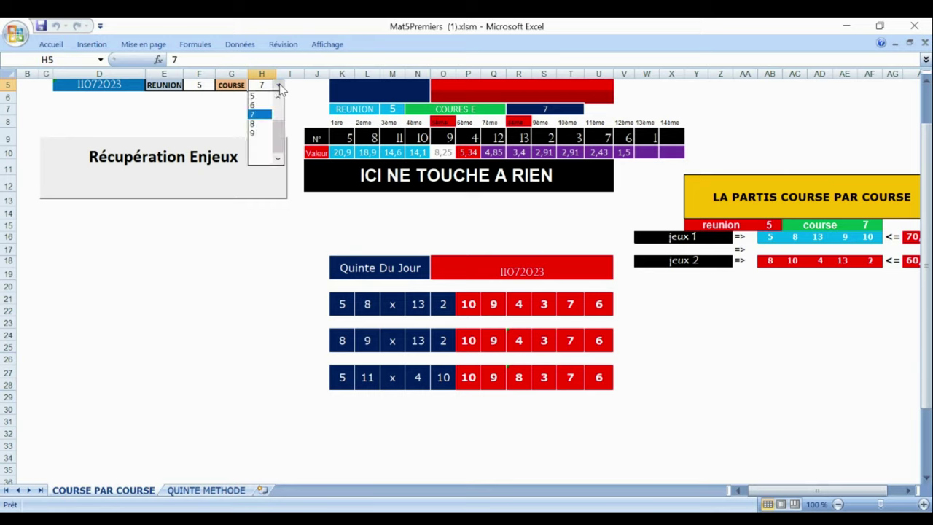
click(265, 125)
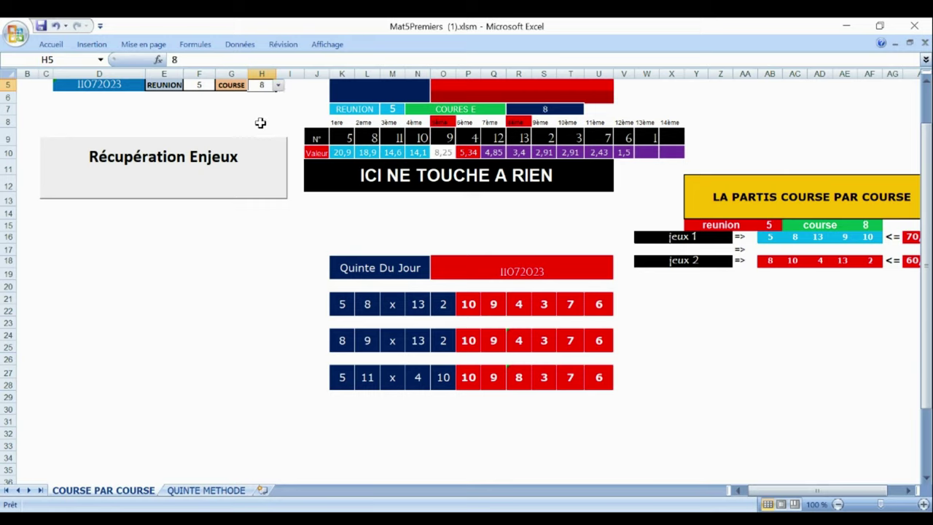
click(207, 168)
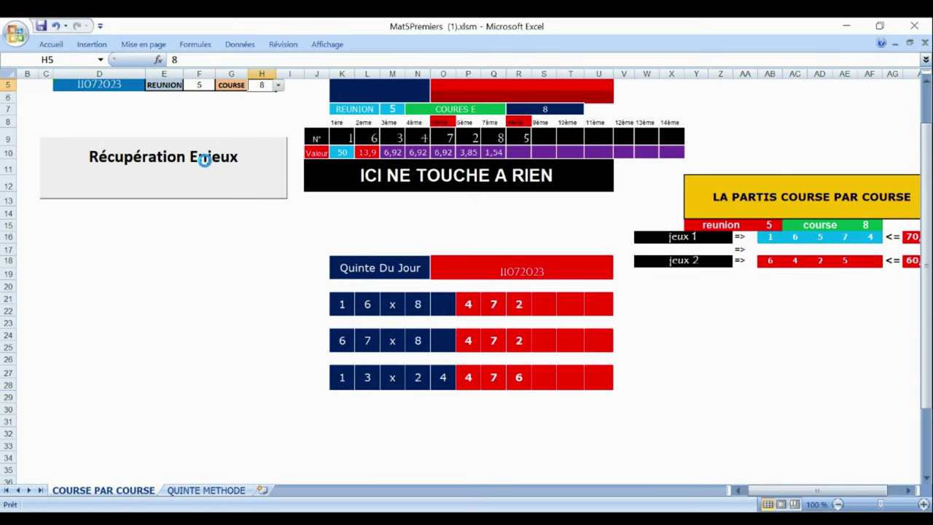